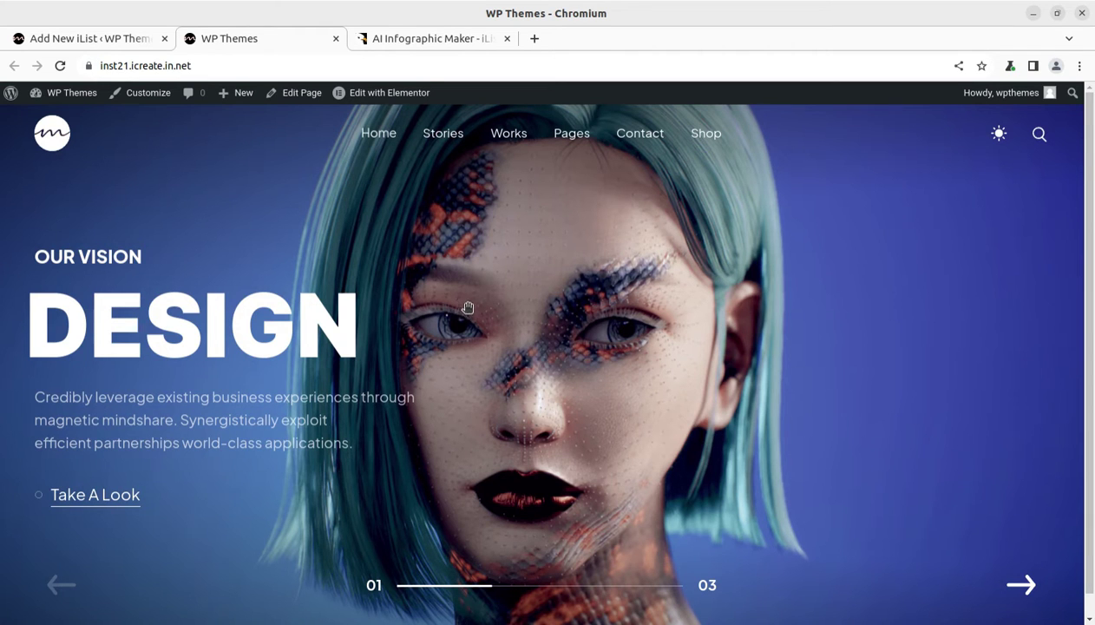
Browse the WP Themes hero slider back to the MOTION slide, then switch to the iList Pro CodeCanyon page
scroll(511, 313, down, 1)
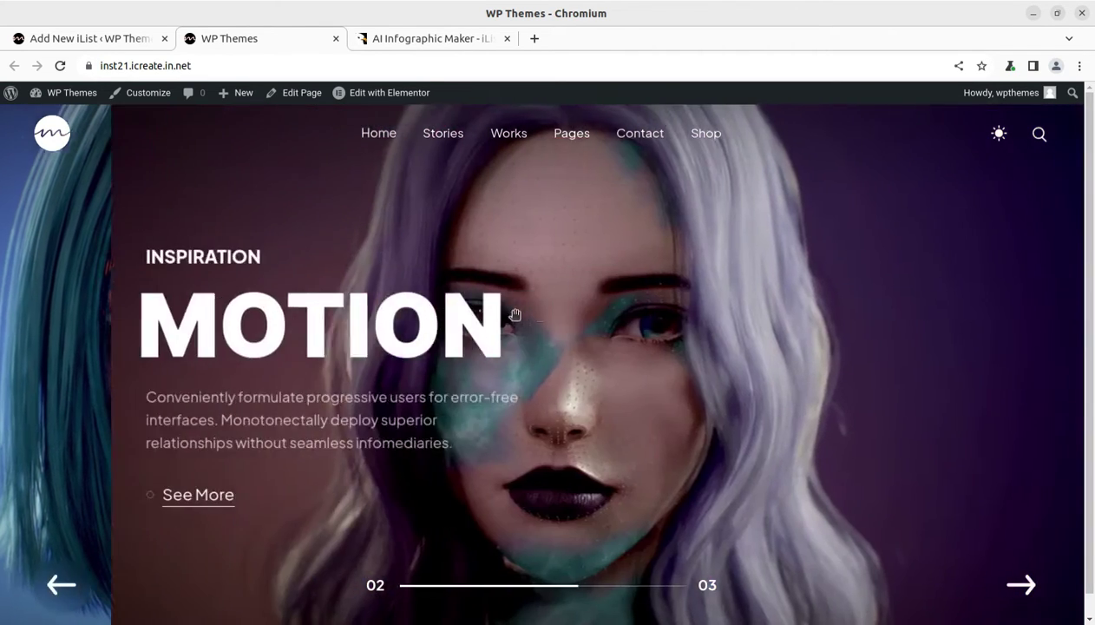
scroll(515, 314, down, 1)
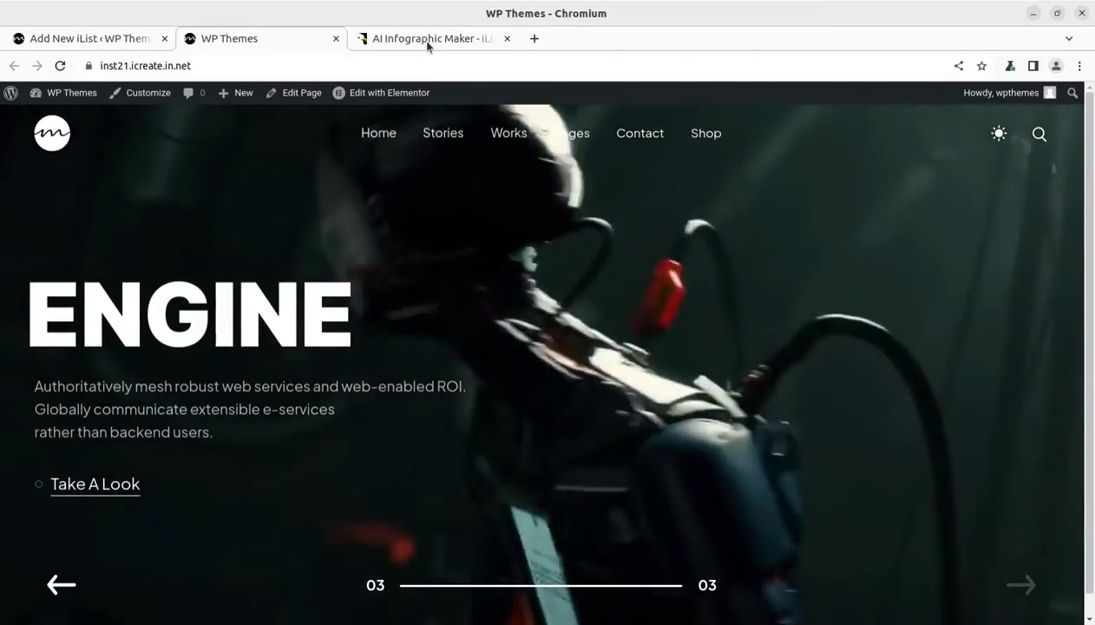
mouse_move(426, 47)
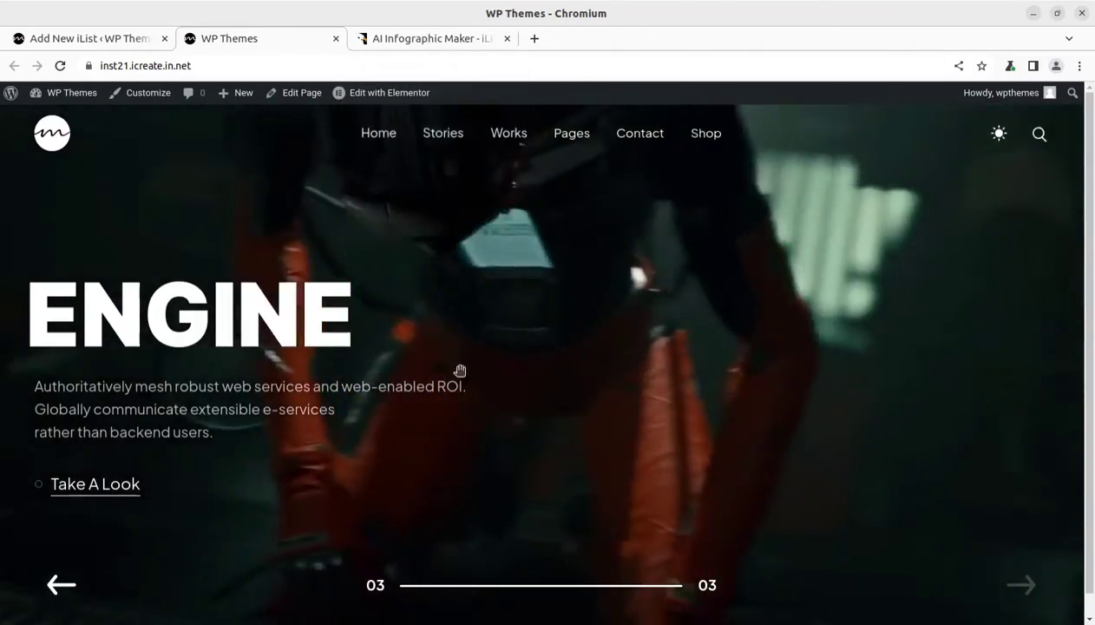
drag(459, 370, 477, 398)
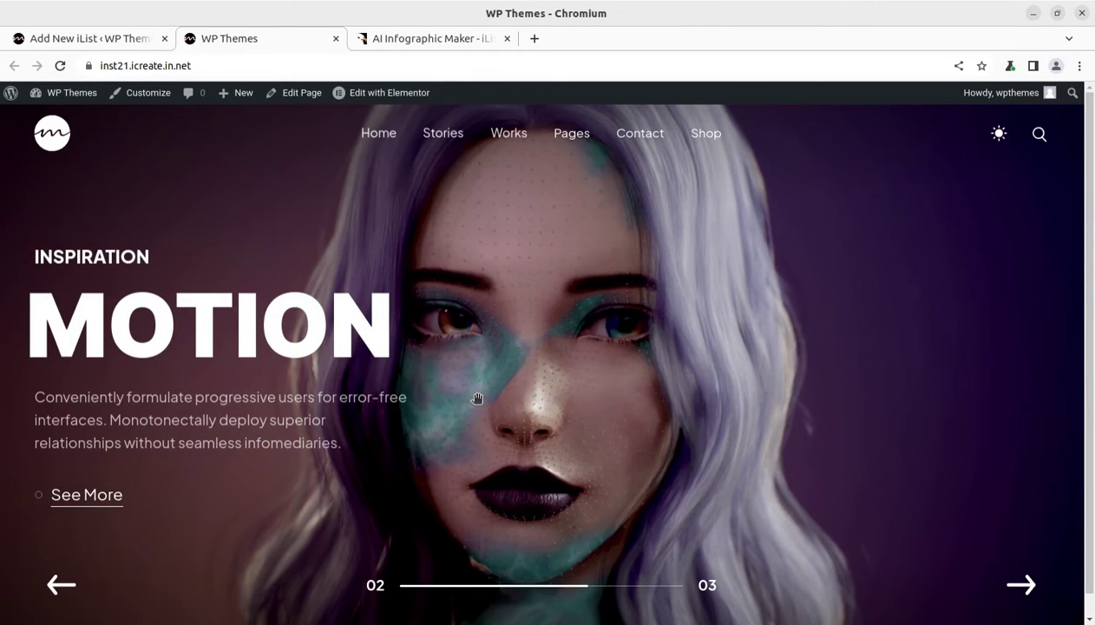
click(399, 44)
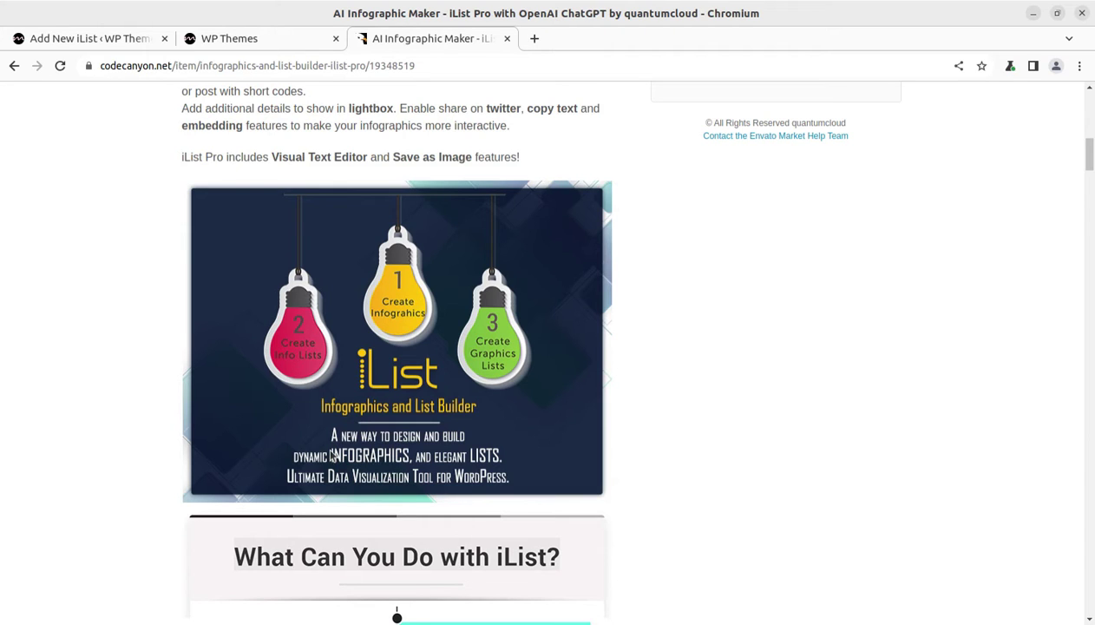
Scroll through the iList Pro CodeCanyon item description, then return to the WP Themes demo homepage
scroll(428, 465, down, 2)
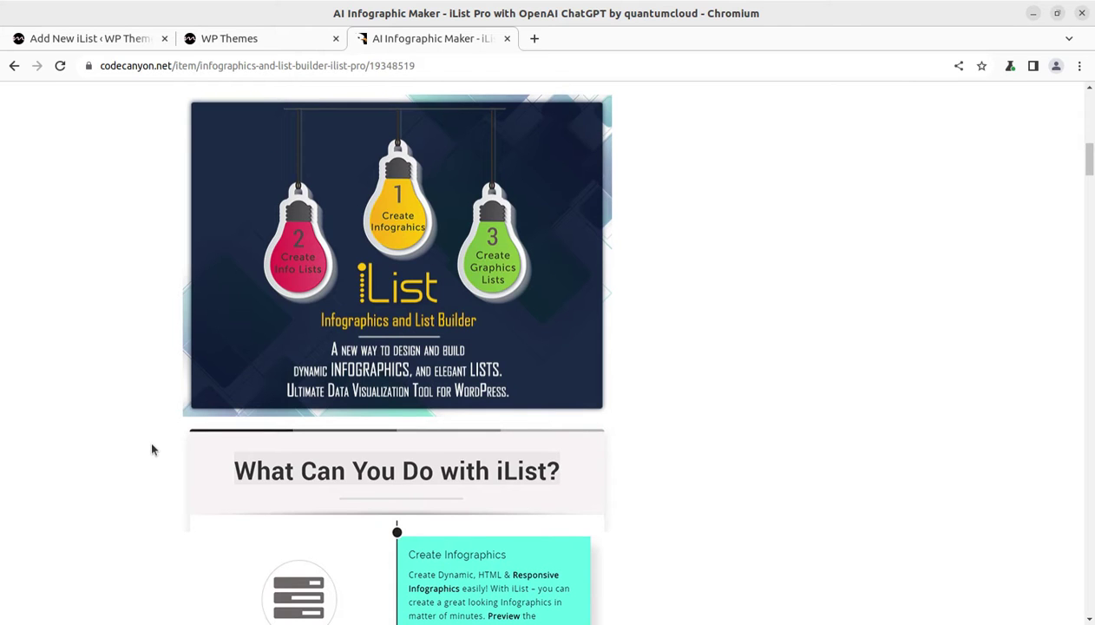
scroll(151, 449, up, 10)
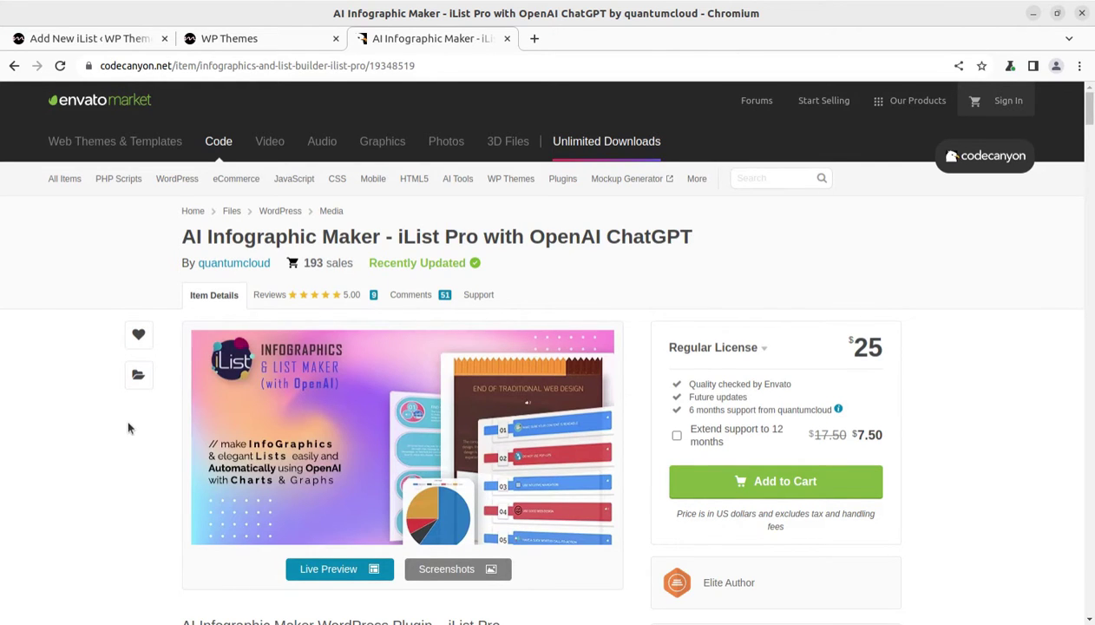
scroll(127, 426, down, 1)
scroll(128, 425, down, 2)
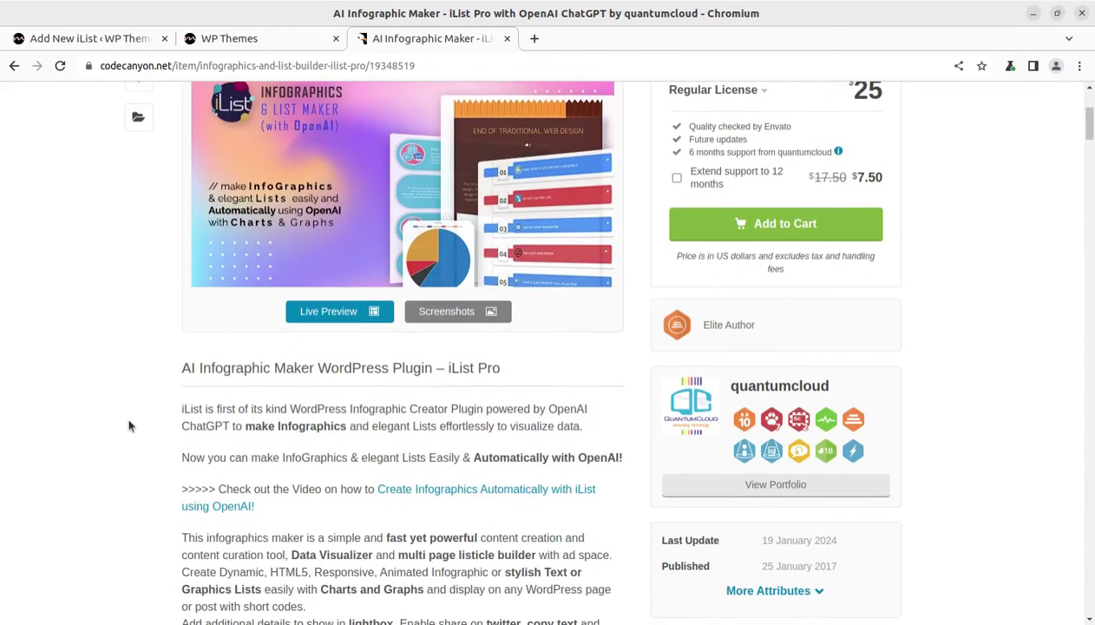
scroll(128, 425, down, 1)
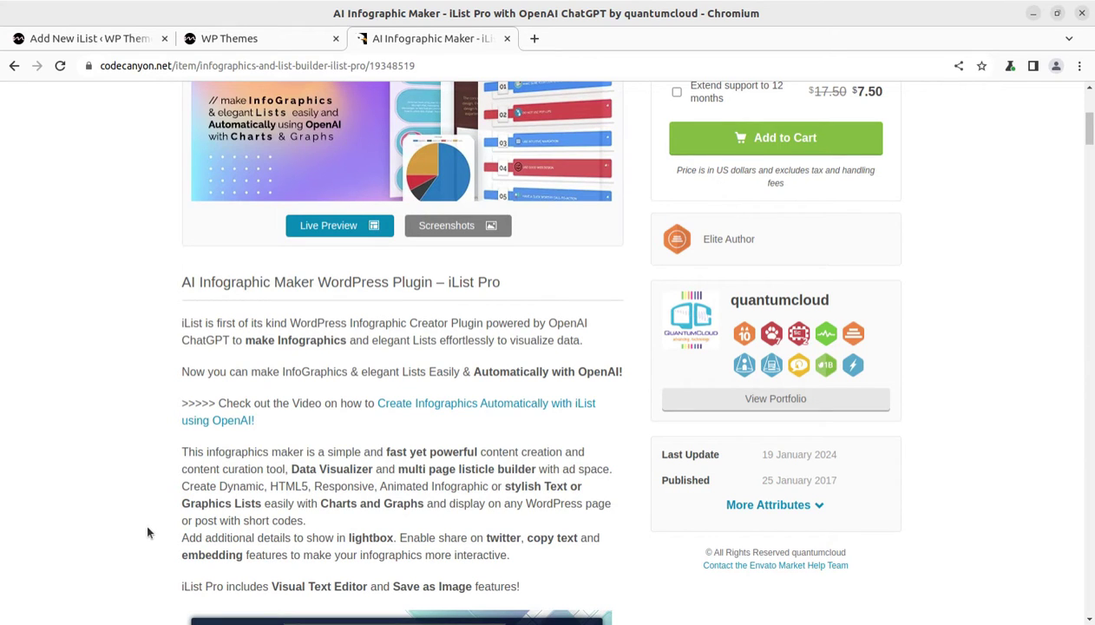
scroll(147, 533, down, 1)
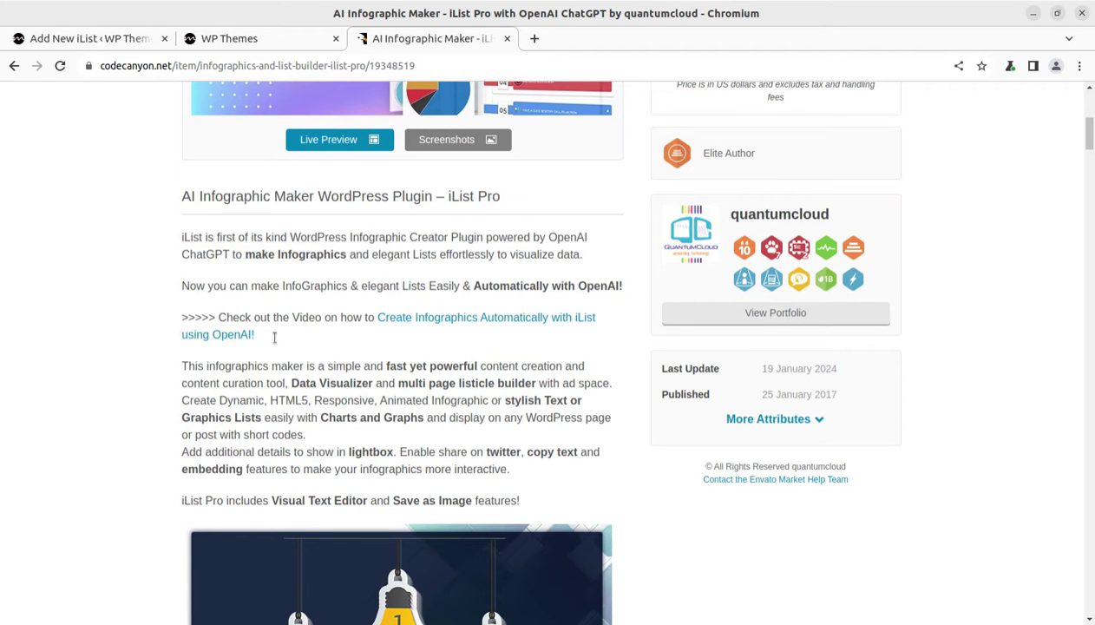
click(269, 40)
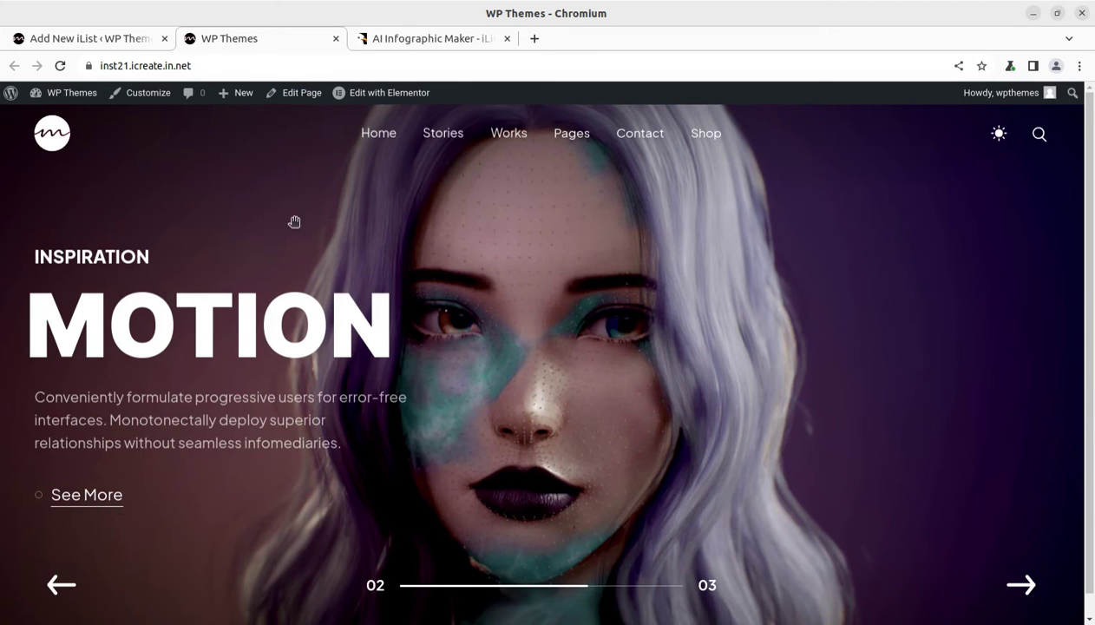
From iList Pro's Manage iList Items list, start a new iList
click(106, 38)
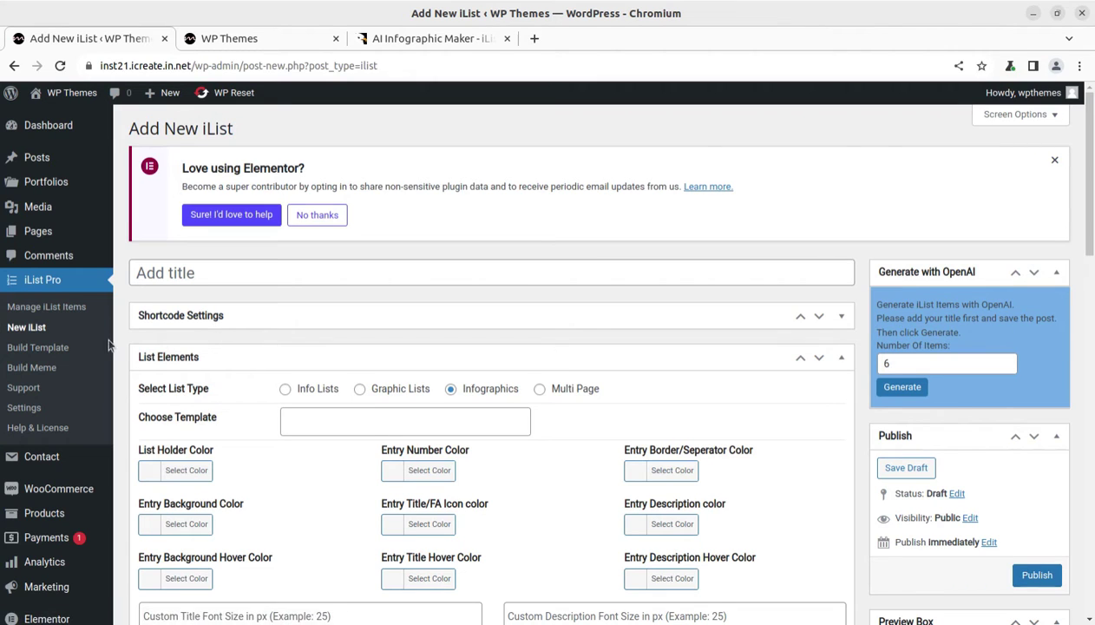
click(35, 285)
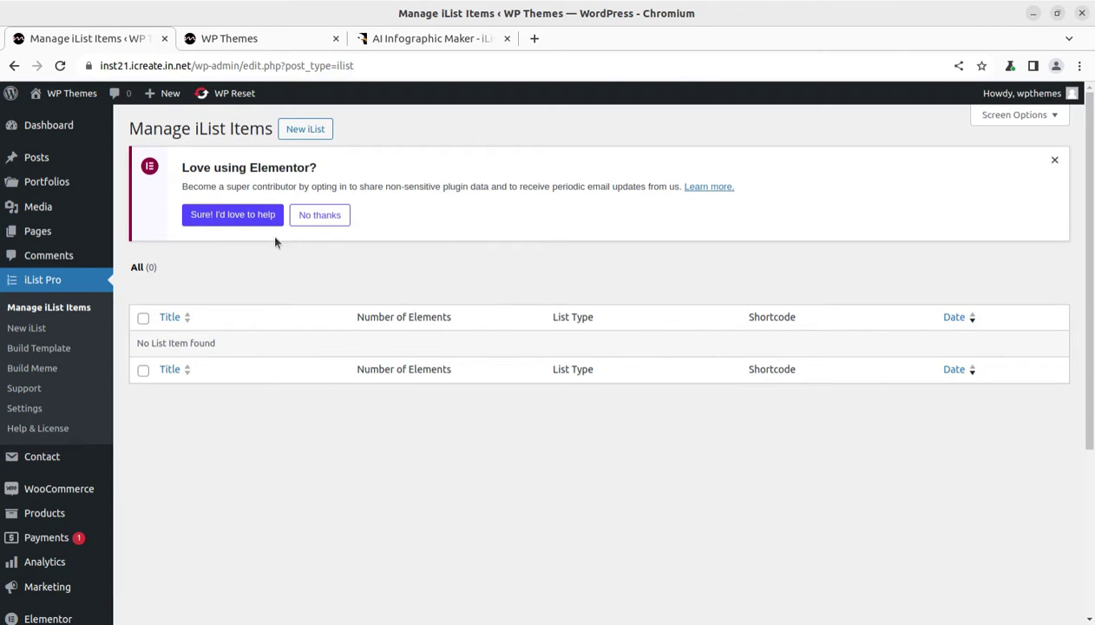
click(304, 139)
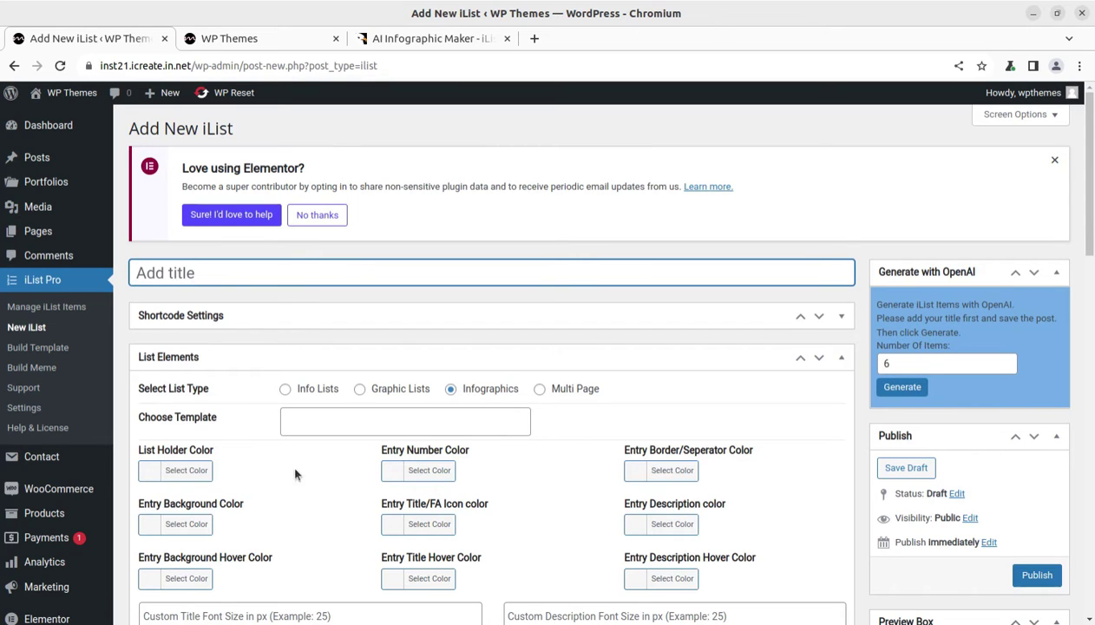
Look over the Add New iList form and enter 'Info 1' as the title
scroll(287, 473, down, 3)
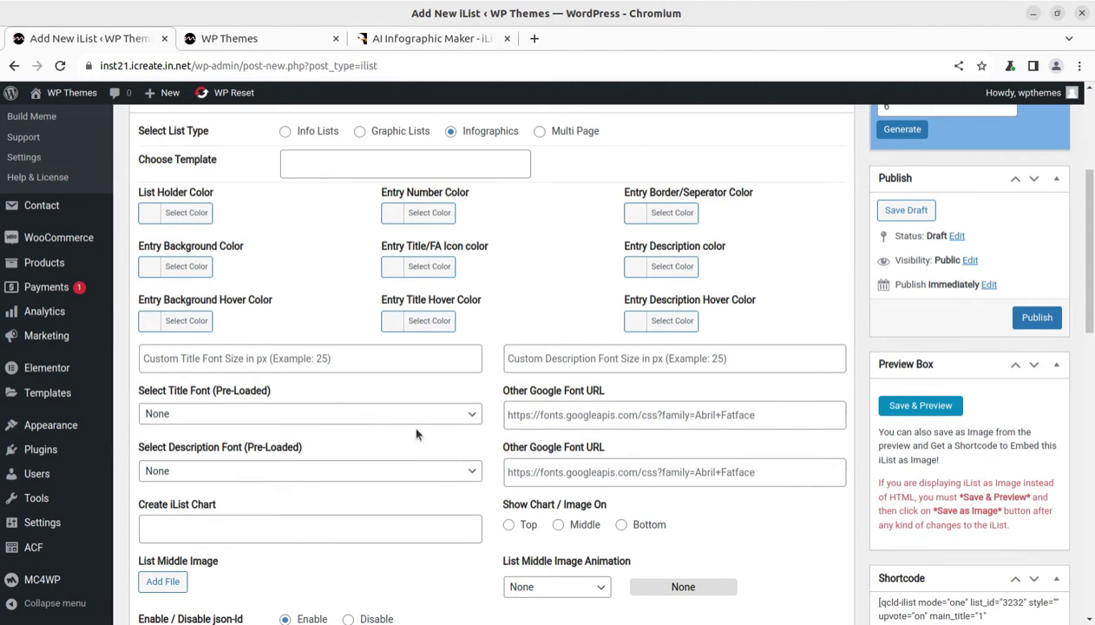
scroll(390, 439, down, 3)
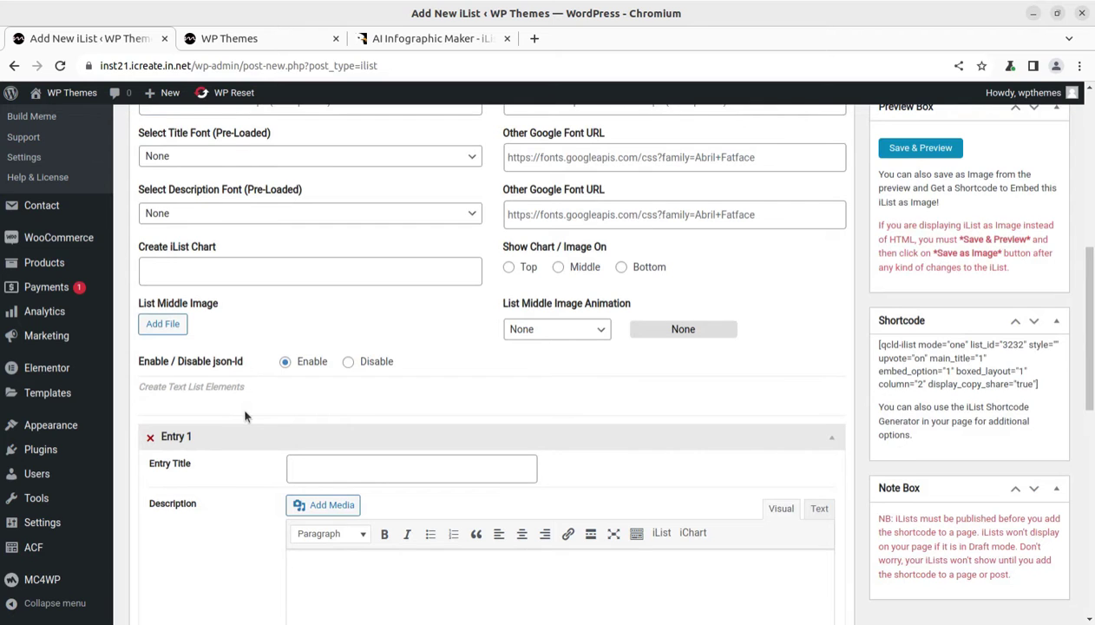
scroll(244, 416, up, 6)
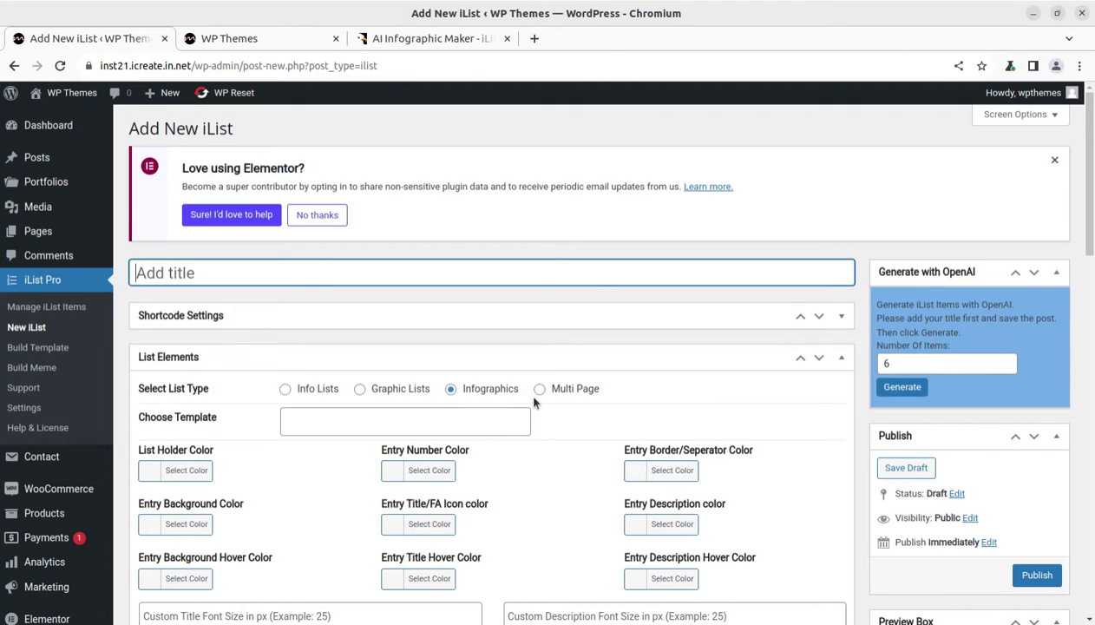
text(Info 1)
Choose the premium-style-12 template from the Premium Templates gallery
click(325, 423)
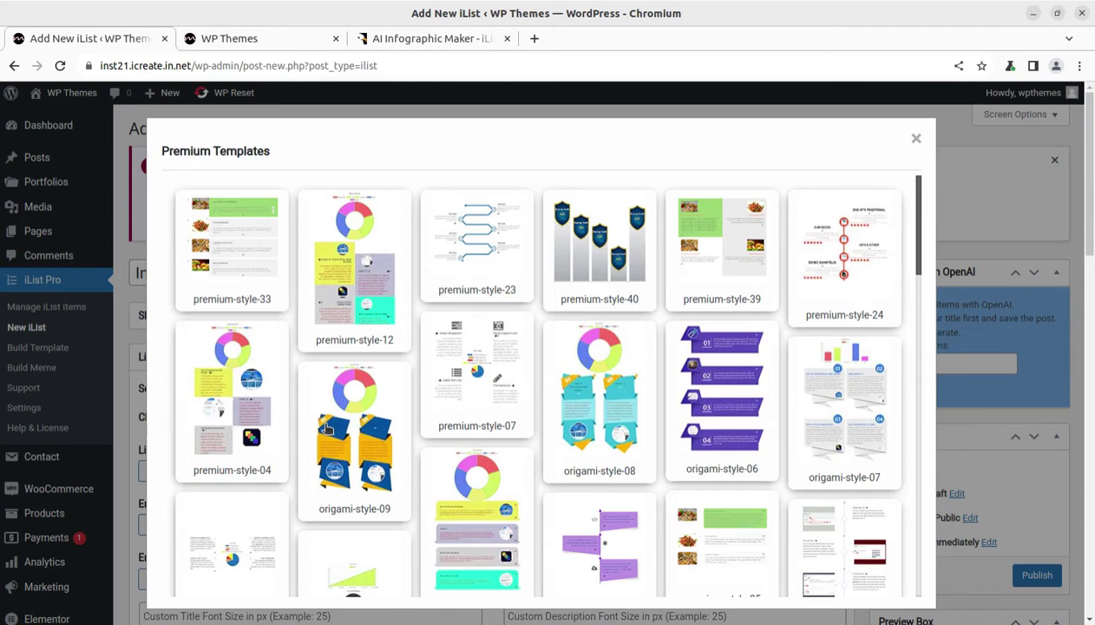
scroll(570, 400, down, 2)
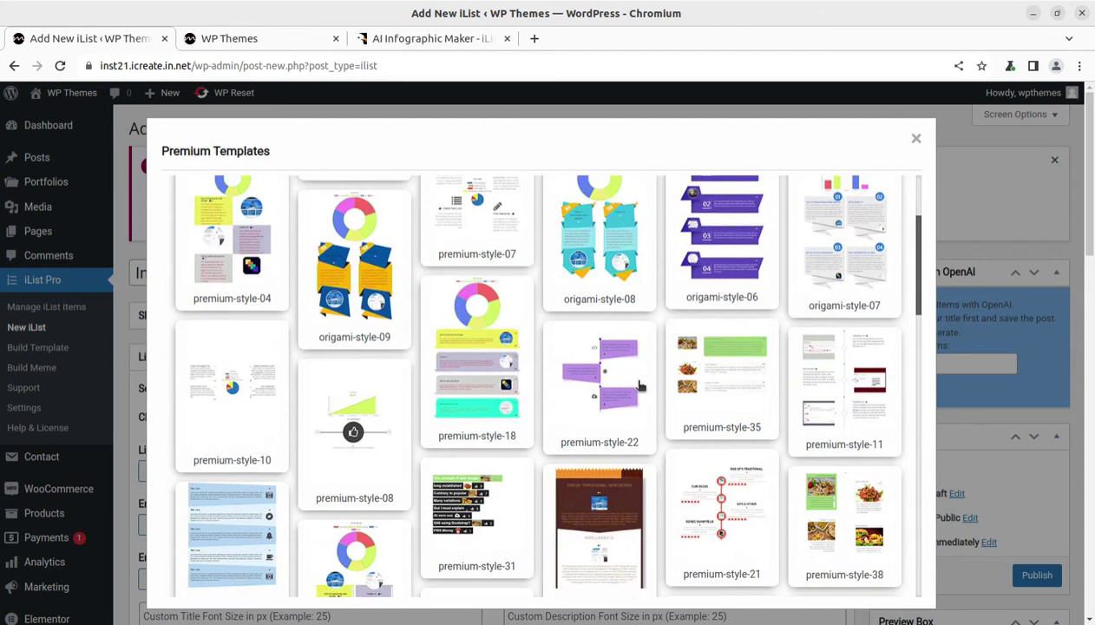
scroll(639, 385, up, 2)
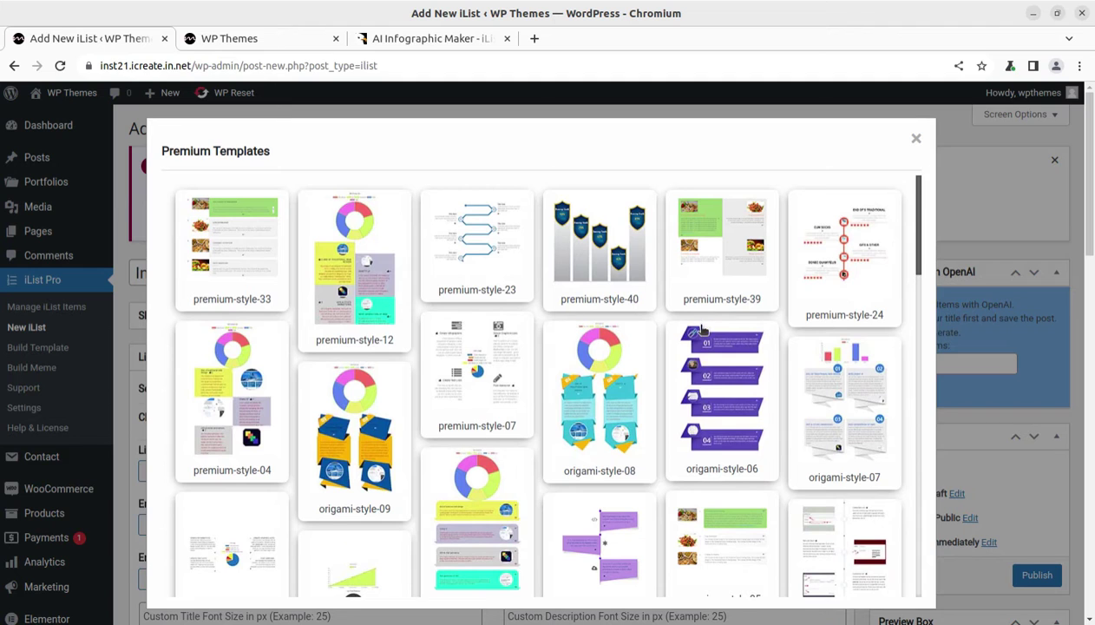
click(356, 299)
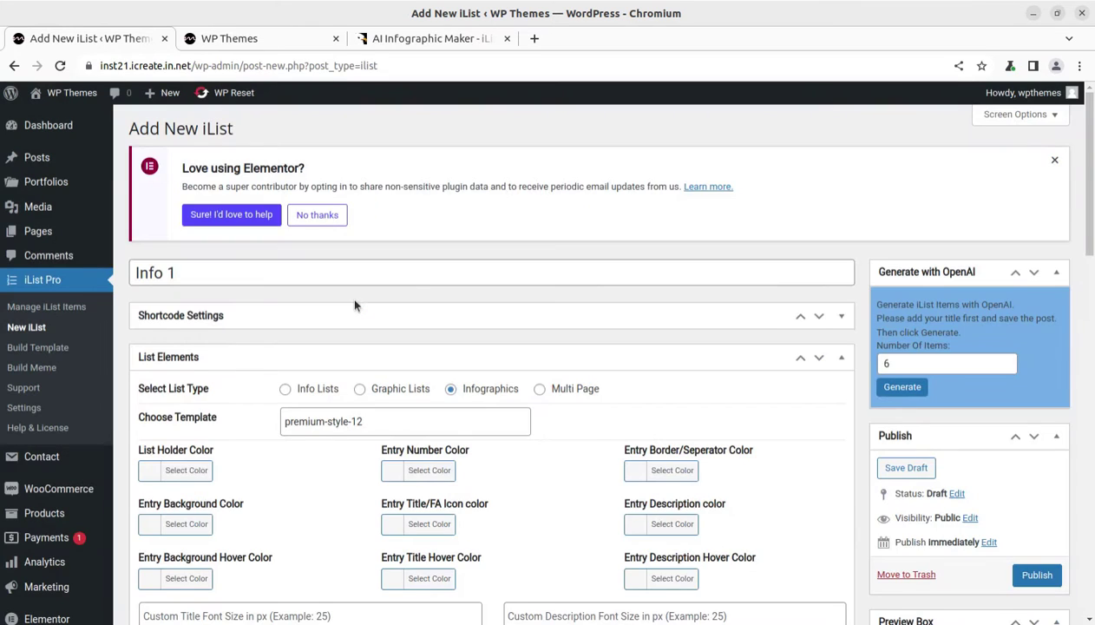
Publish the Info 1 infographic
scroll(386, 418, down, 2)
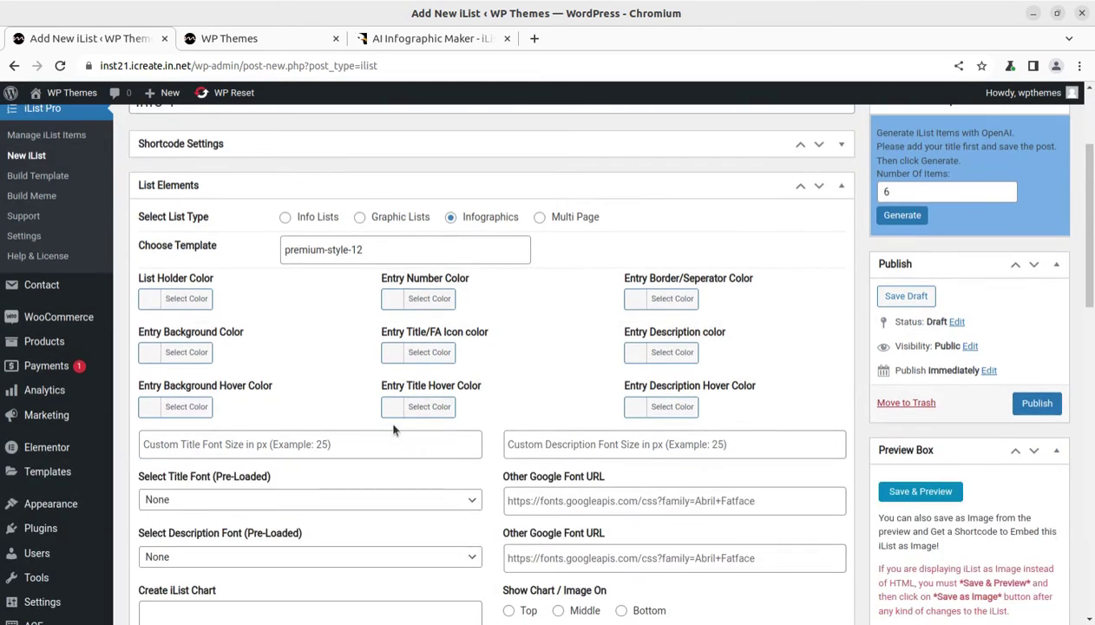
scroll(393, 429, down, 2)
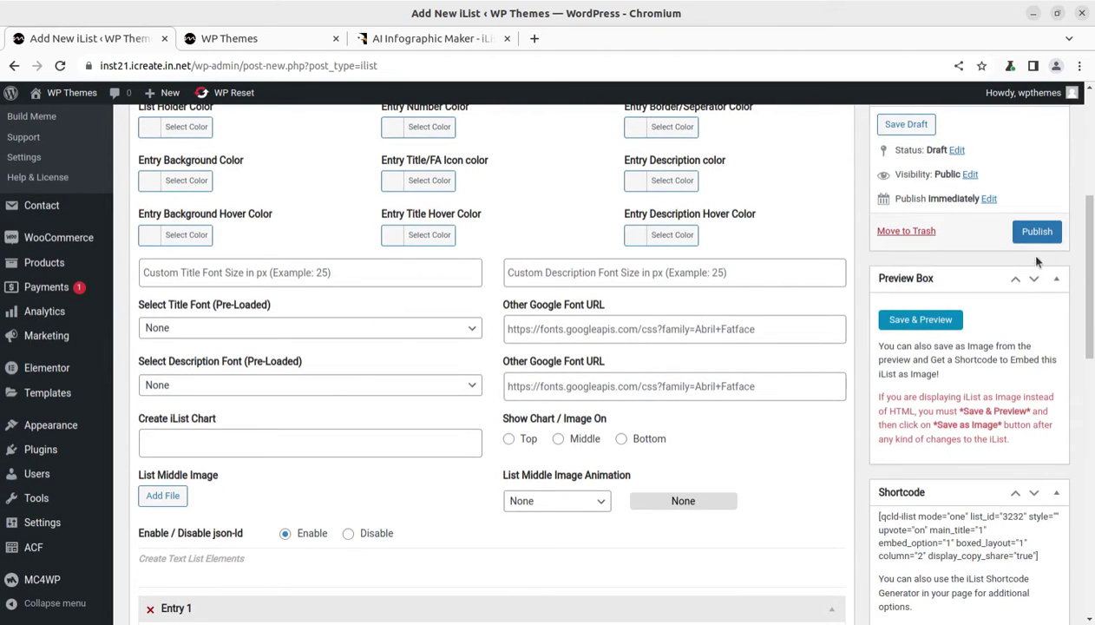
scroll(1048, 238, down, 1)
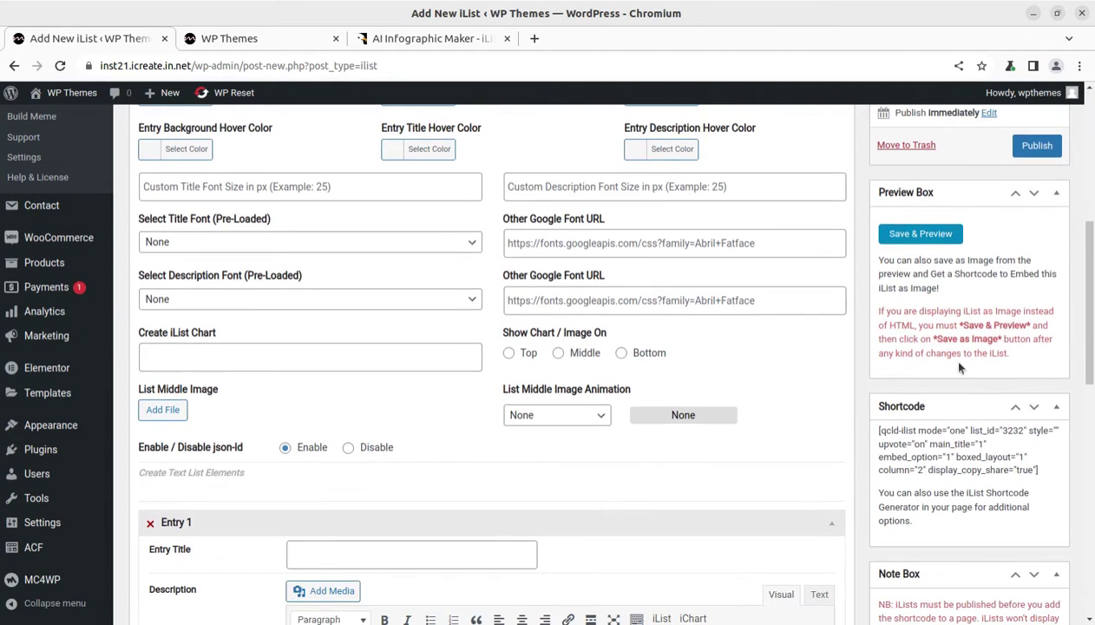
click(1033, 157)
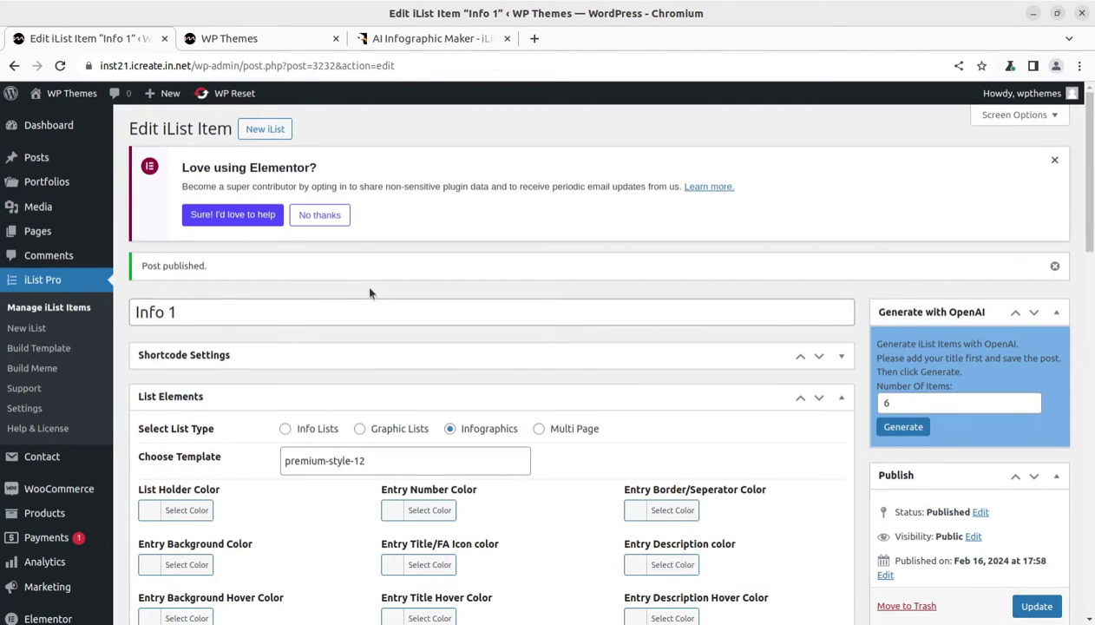
scroll(386, 306, down, 1)
scroll(386, 305, down, 3)
scroll(911, 468, down, 1)
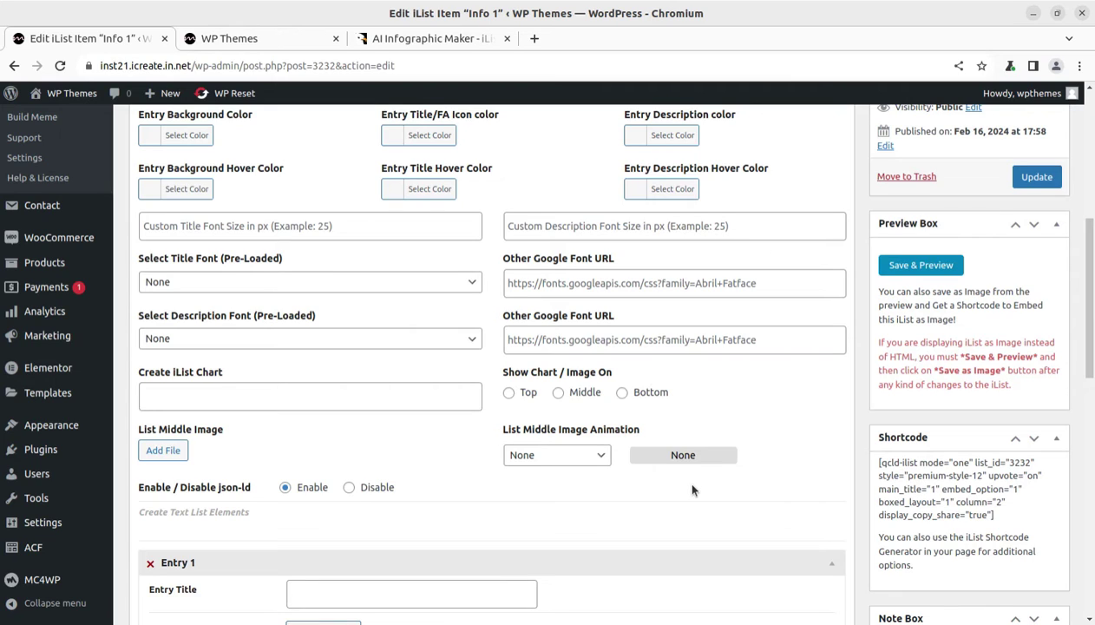
scroll(694, 501, down, 3)
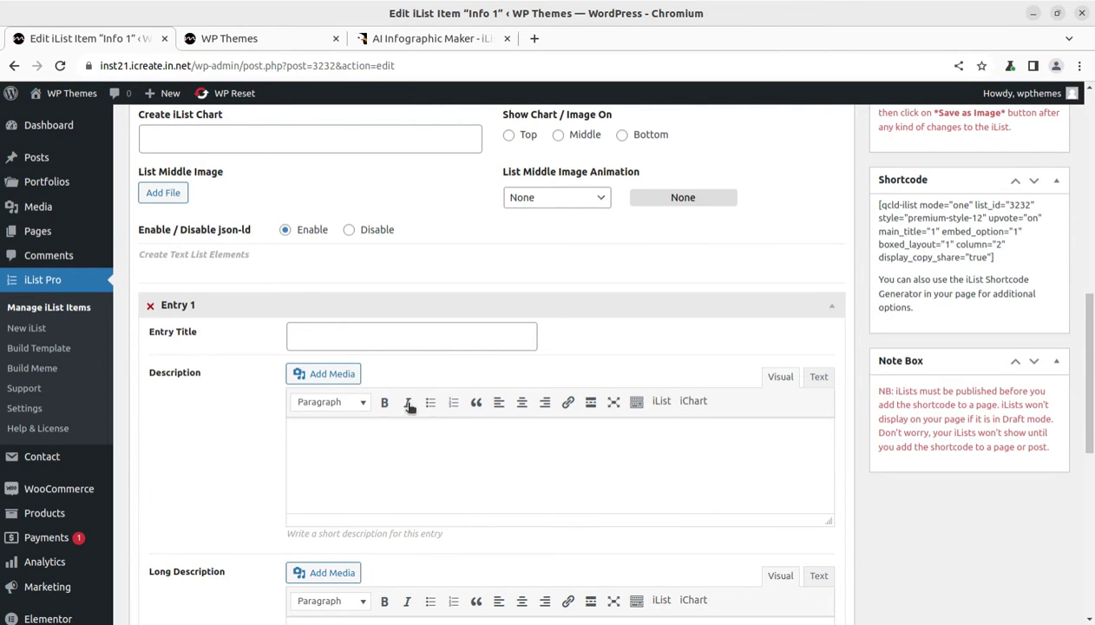
scroll(472, 404, up, 5)
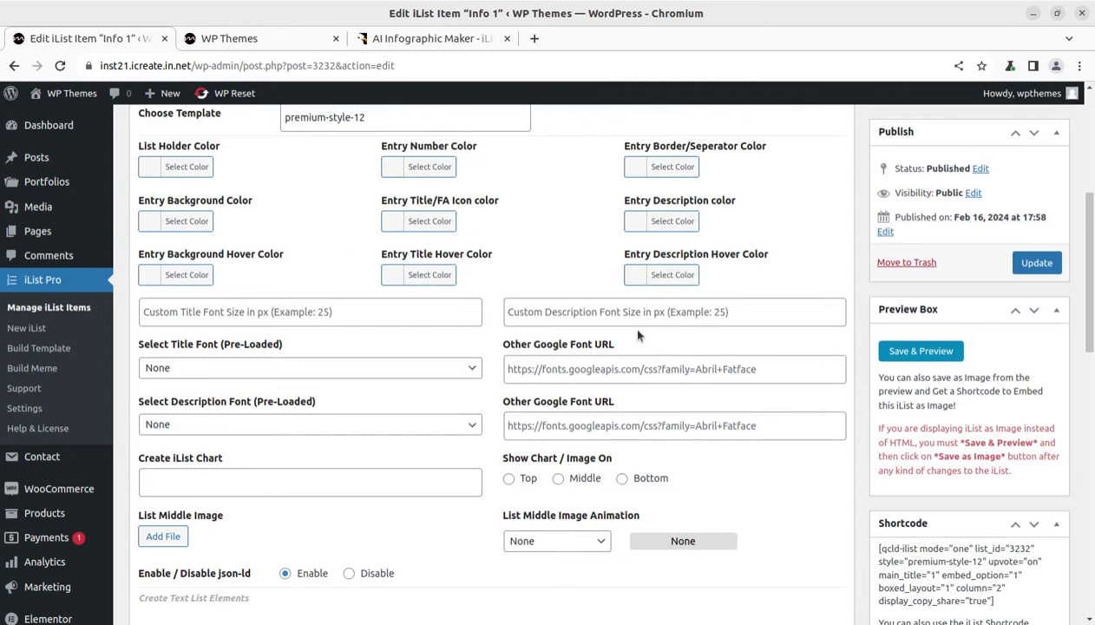
scroll(388, 339, up, 1)
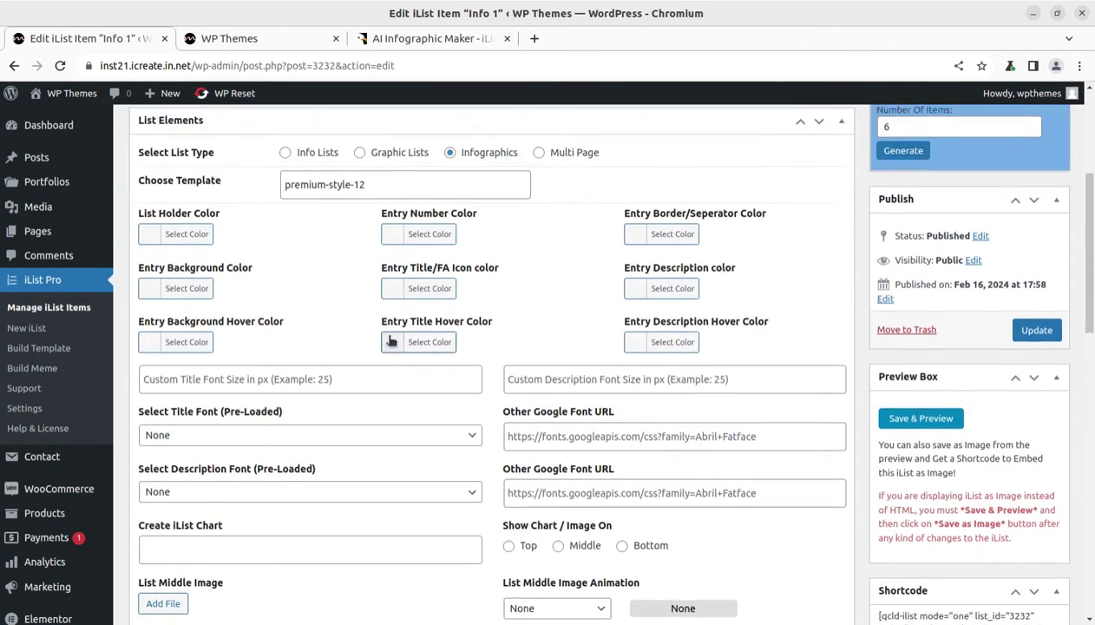
scroll(391, 339, down, 1)
scroll(260, 395, down, 1)
scroll(260, 395, down, 1)
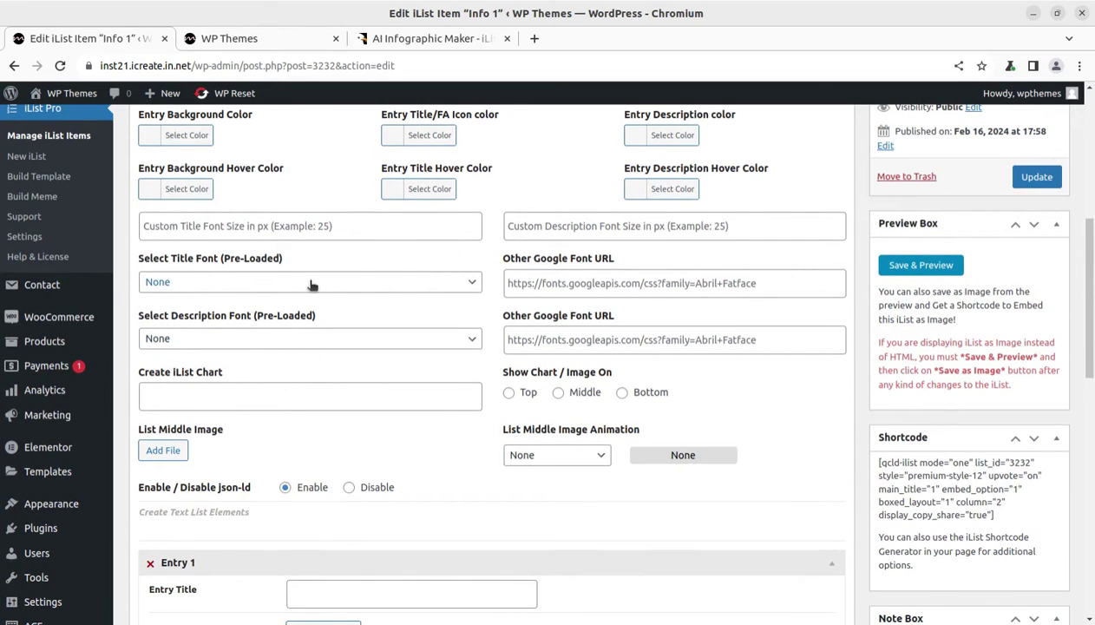
scroll(315, 349, down, 1)
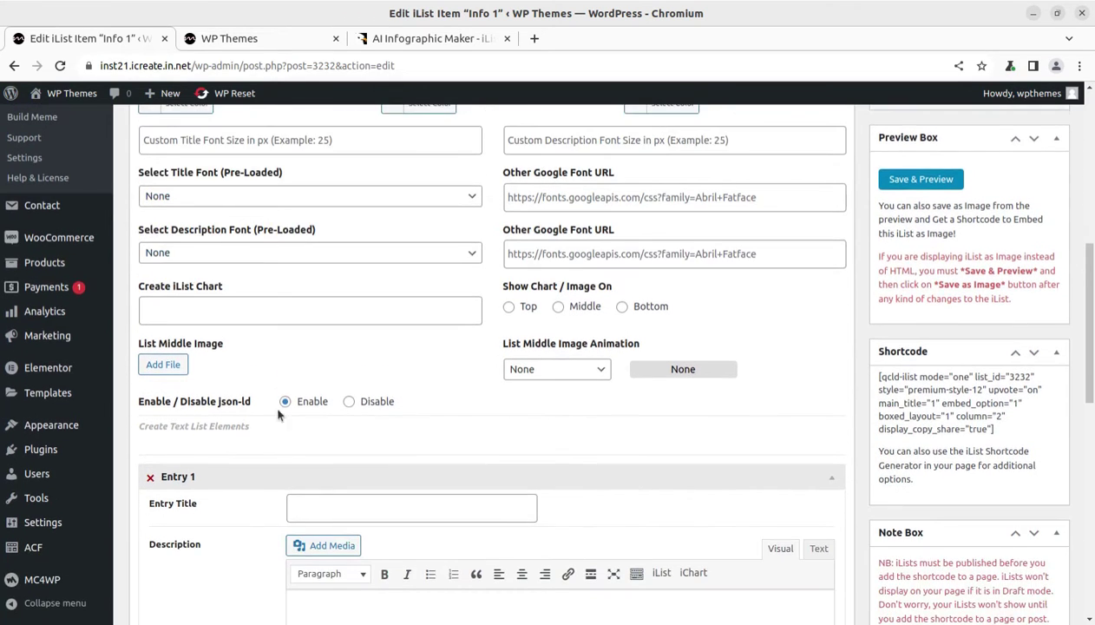
scroll(224, 374, down, 2)
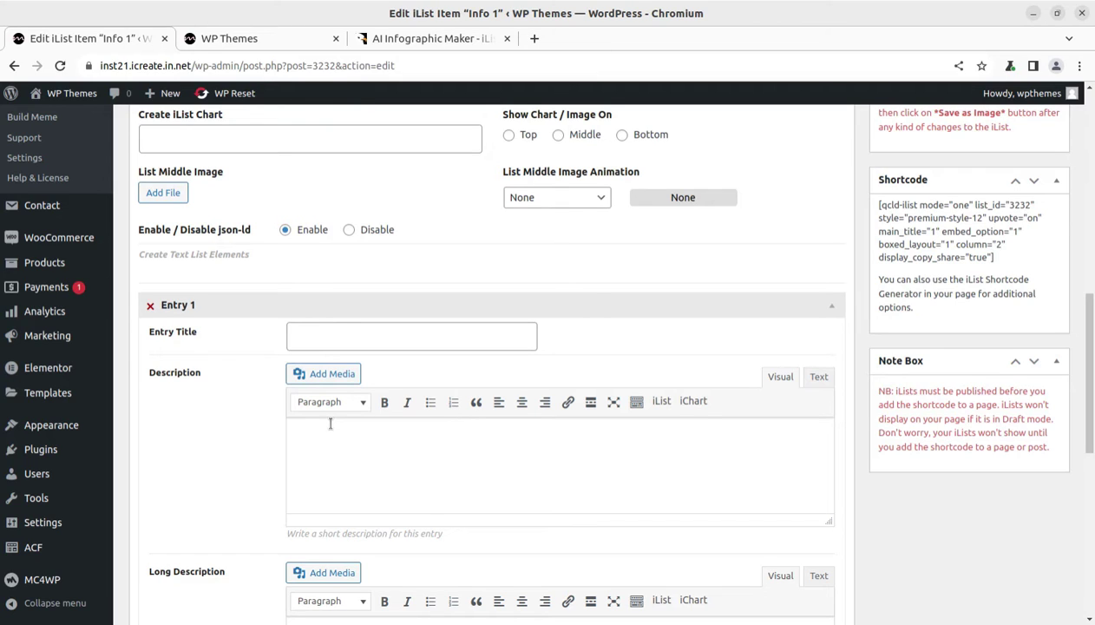
click(694, 402)
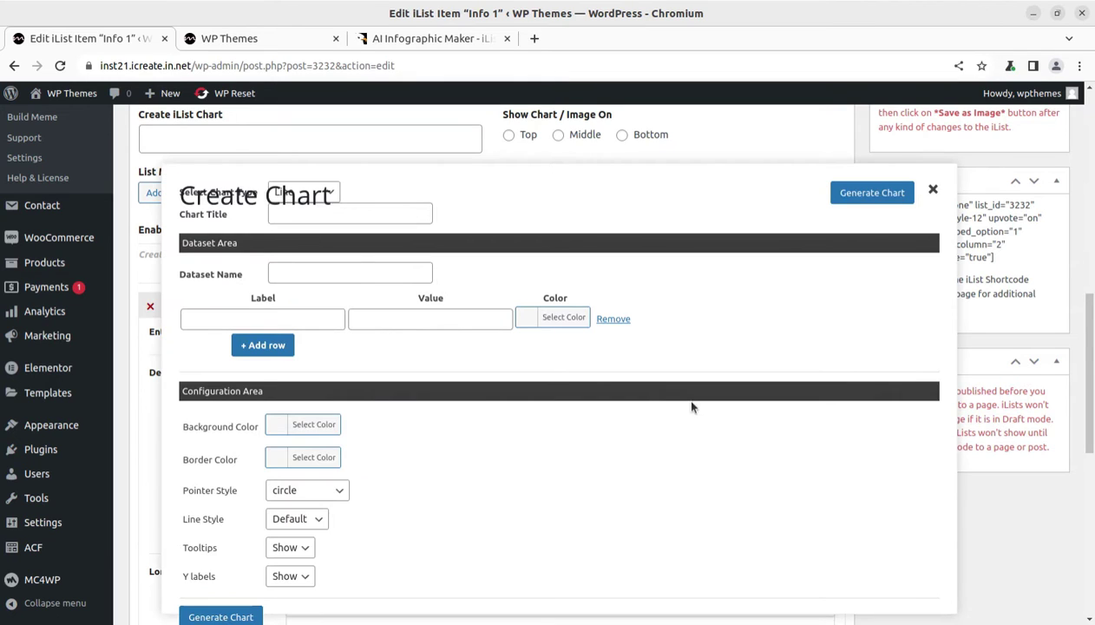
click(260, 318)
click(548, 438)
click(934, 190)
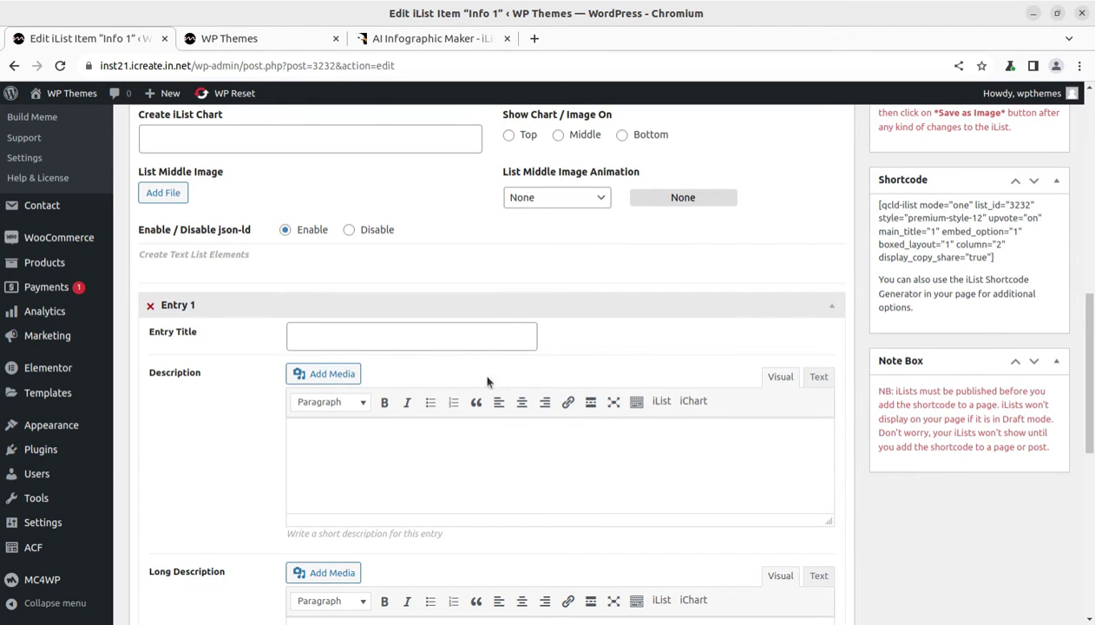
scroll(339, 382, down, 3)
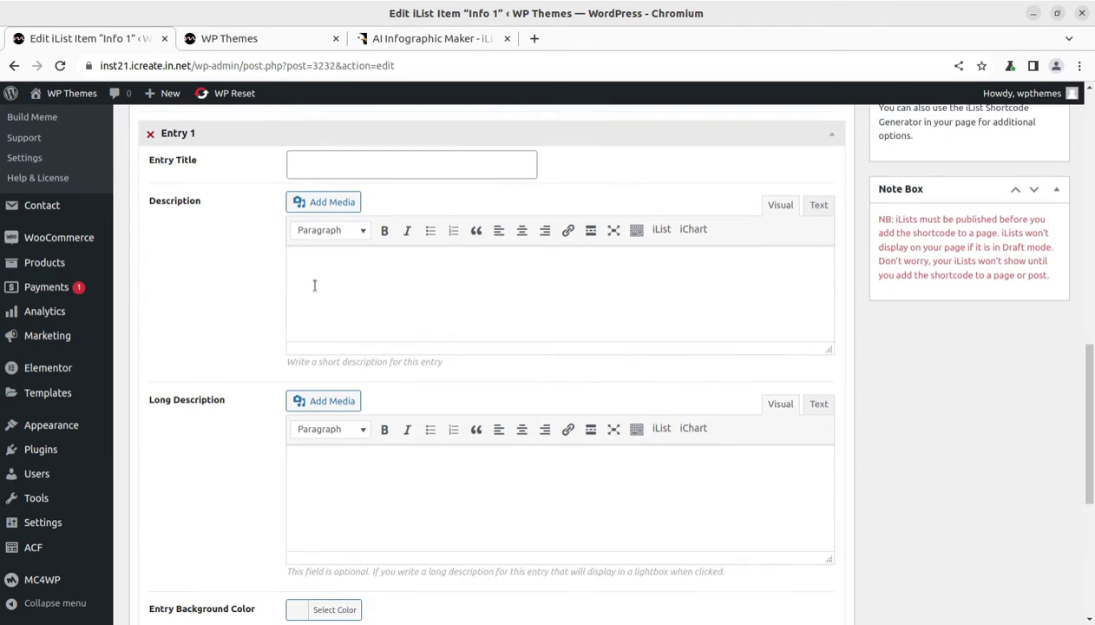
scroll(338, 347, down, 2)
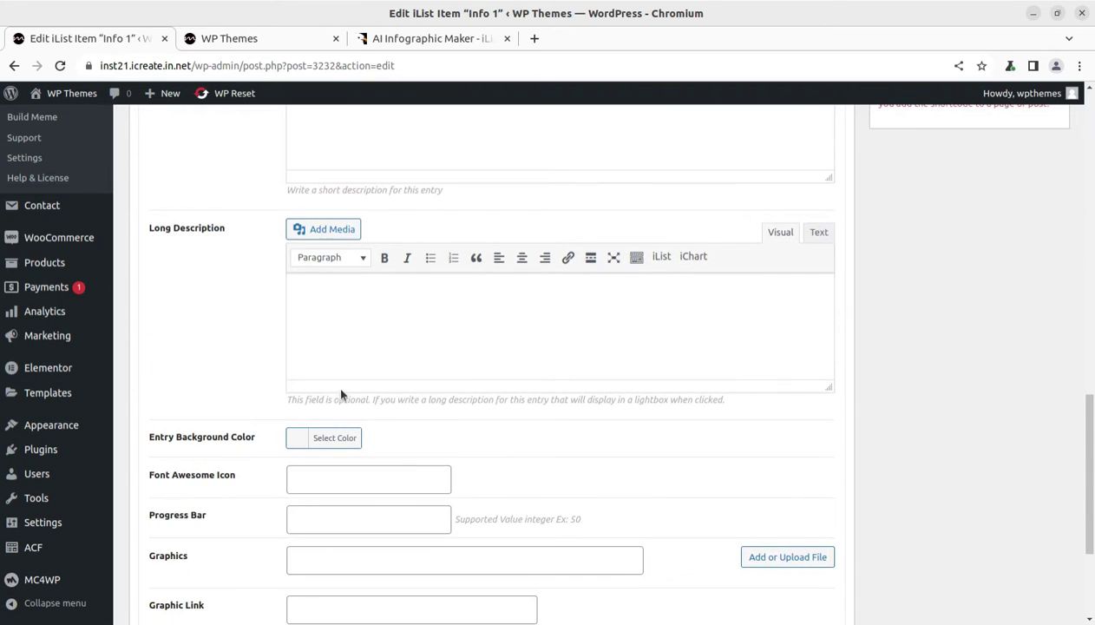
scroll(328, 420, up, 4)
scroll(210, 383, down, 6)
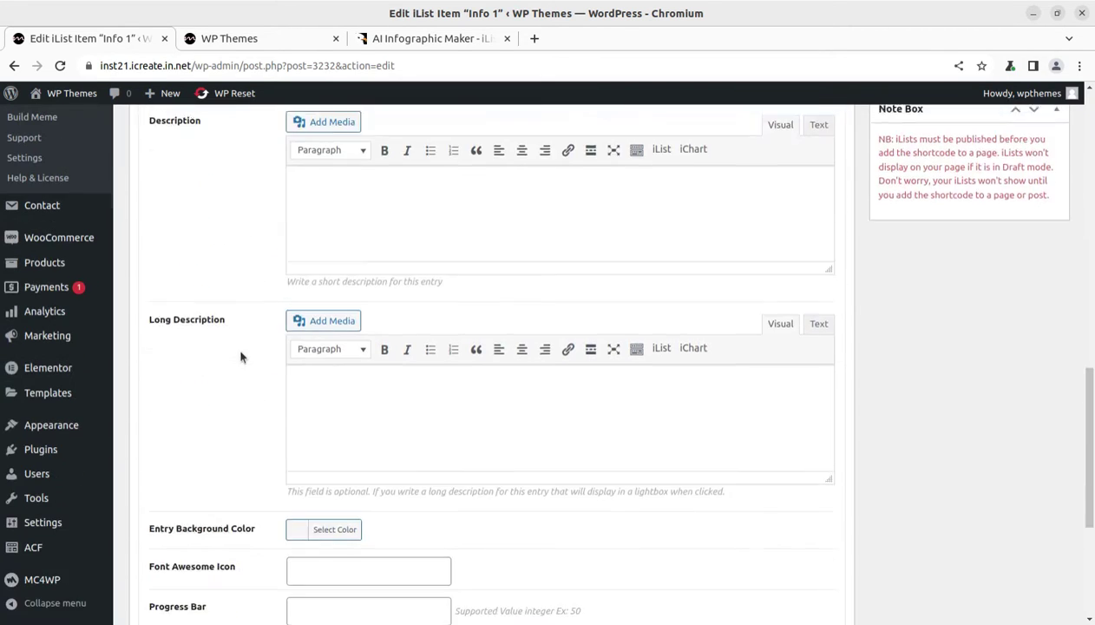
scroll(242, 356, down, 1)
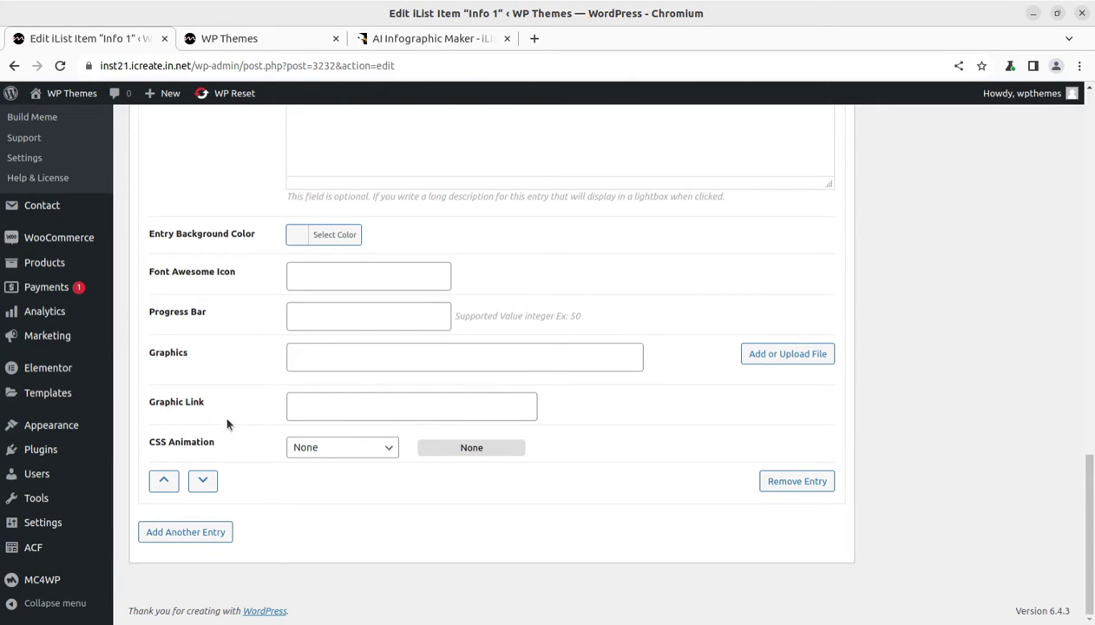
click(339, 410)
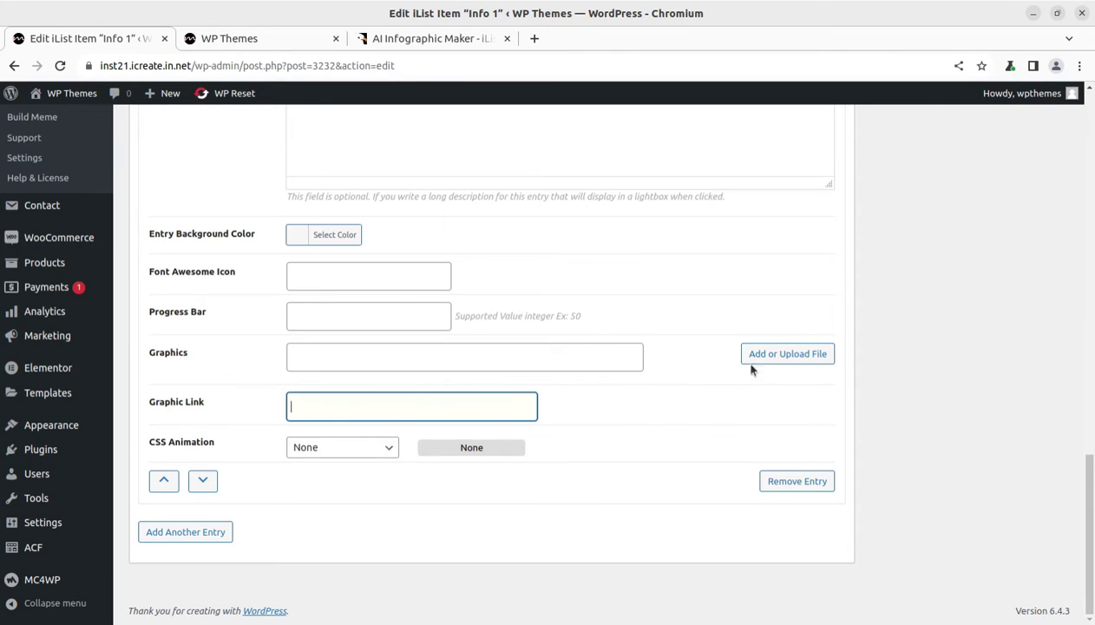
scroll(689, 411, up, 2)
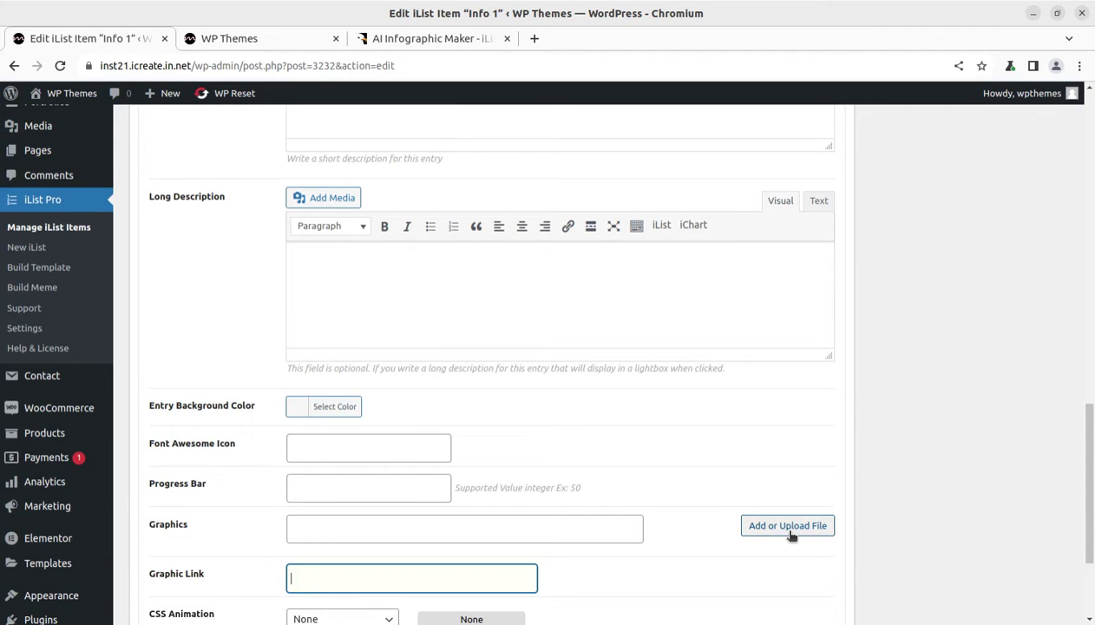
scroll(523, 498, up, 2)
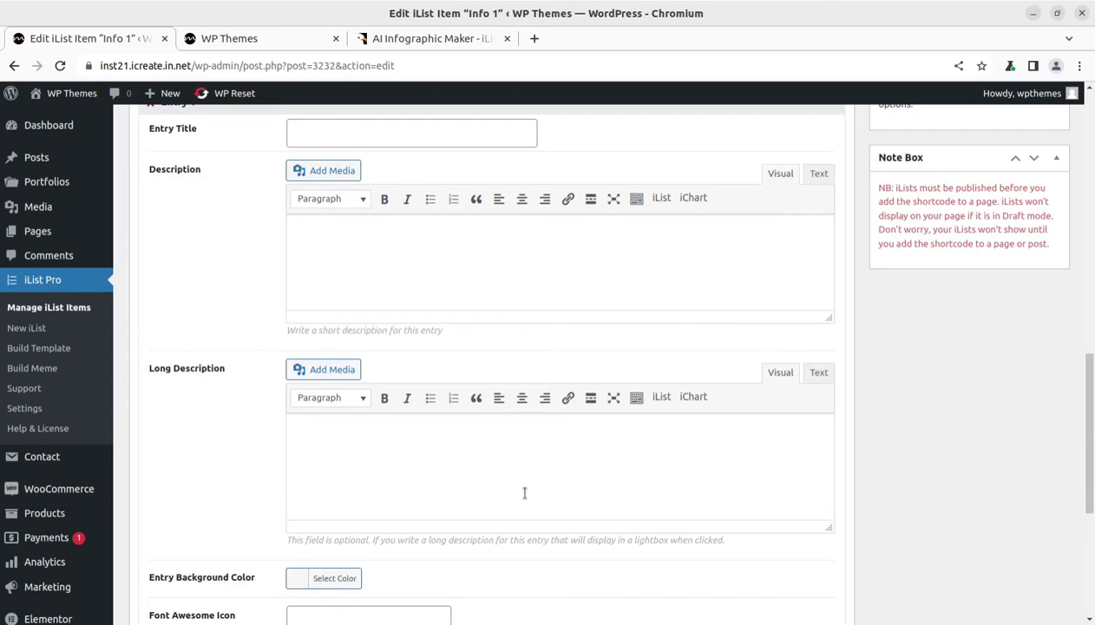
scroll(524, 493, up, 3)
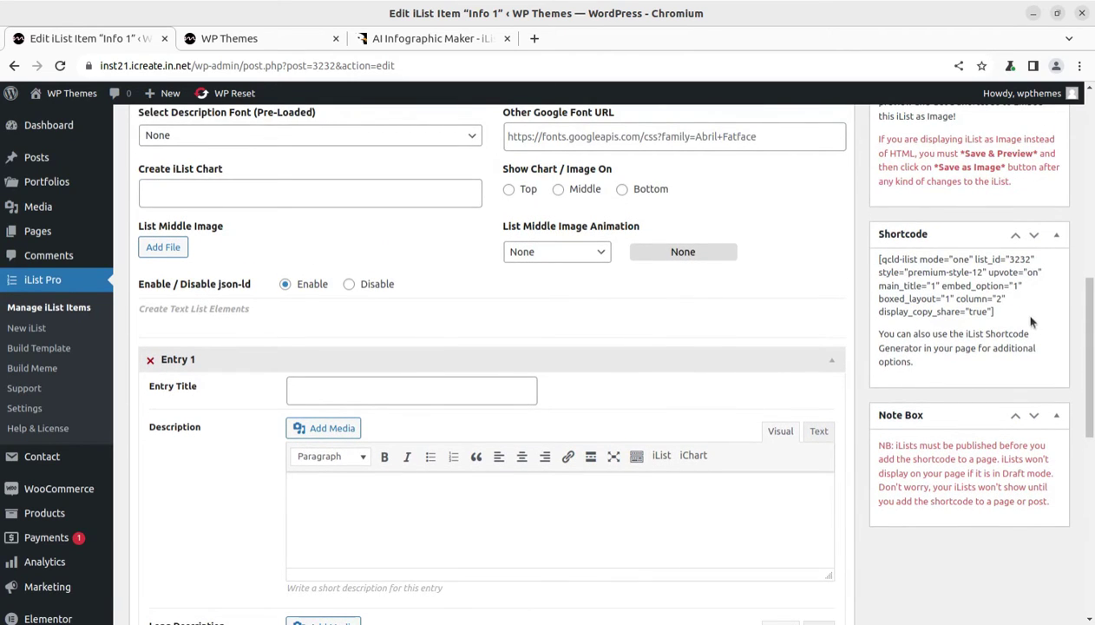
drag(986, 299, 999, 316)
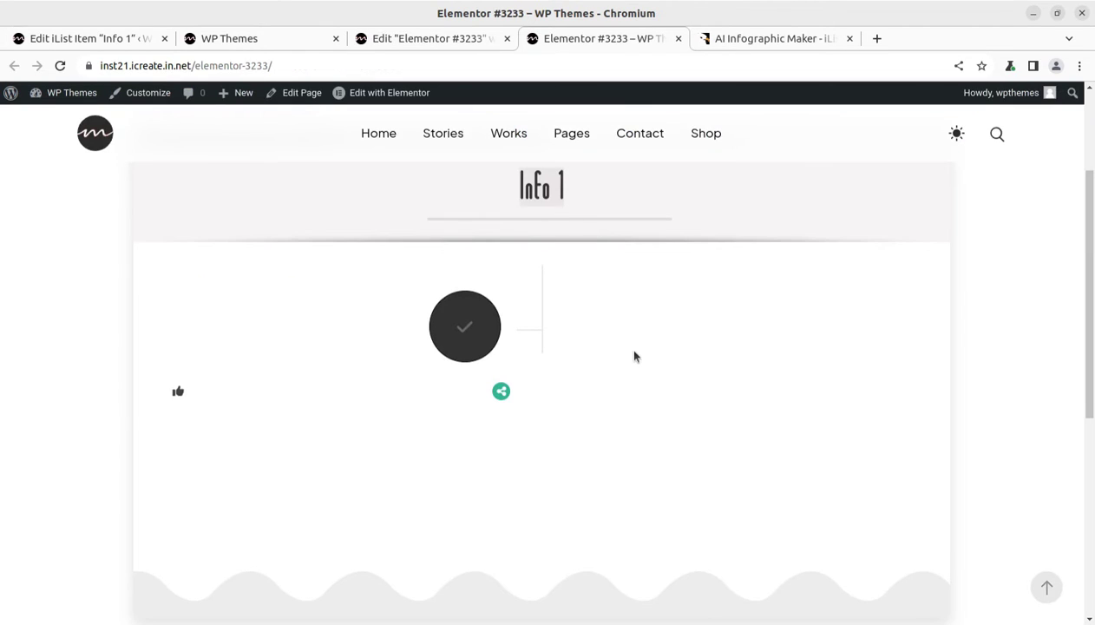
scroll(486, 339, up, 1)
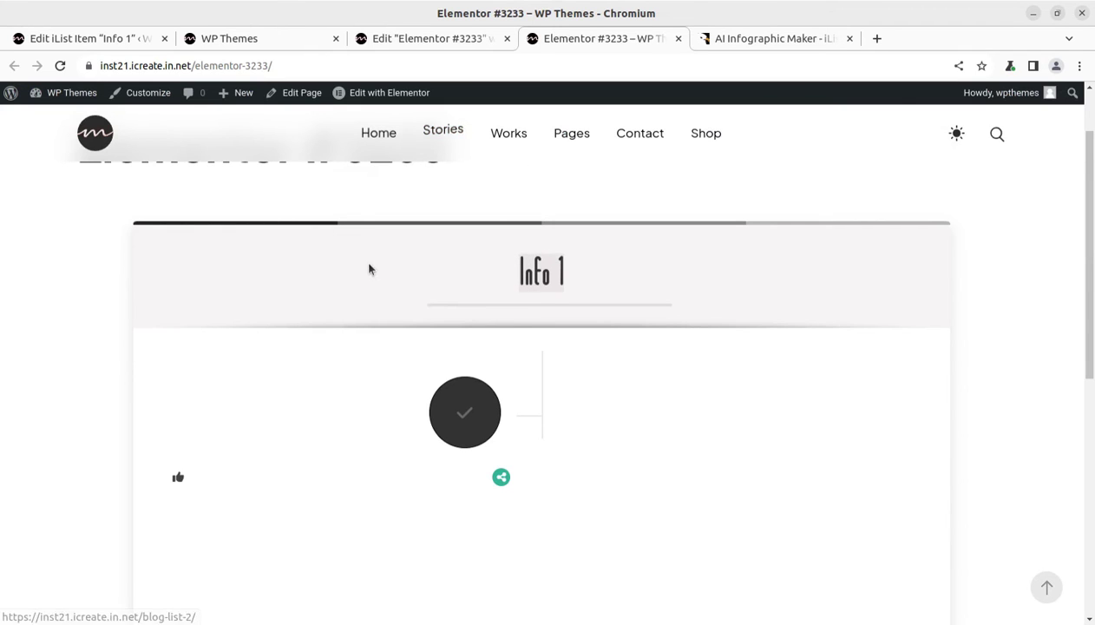
scroll(381, 254, up, 1)
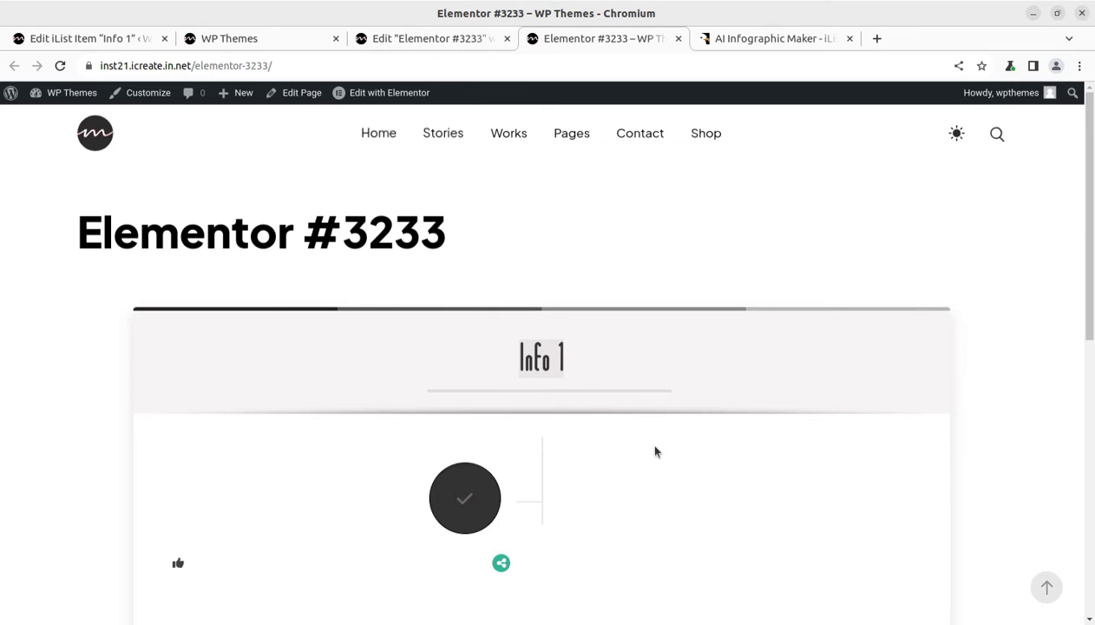
scroll(625, 438, down, 2)
click(425, 41)
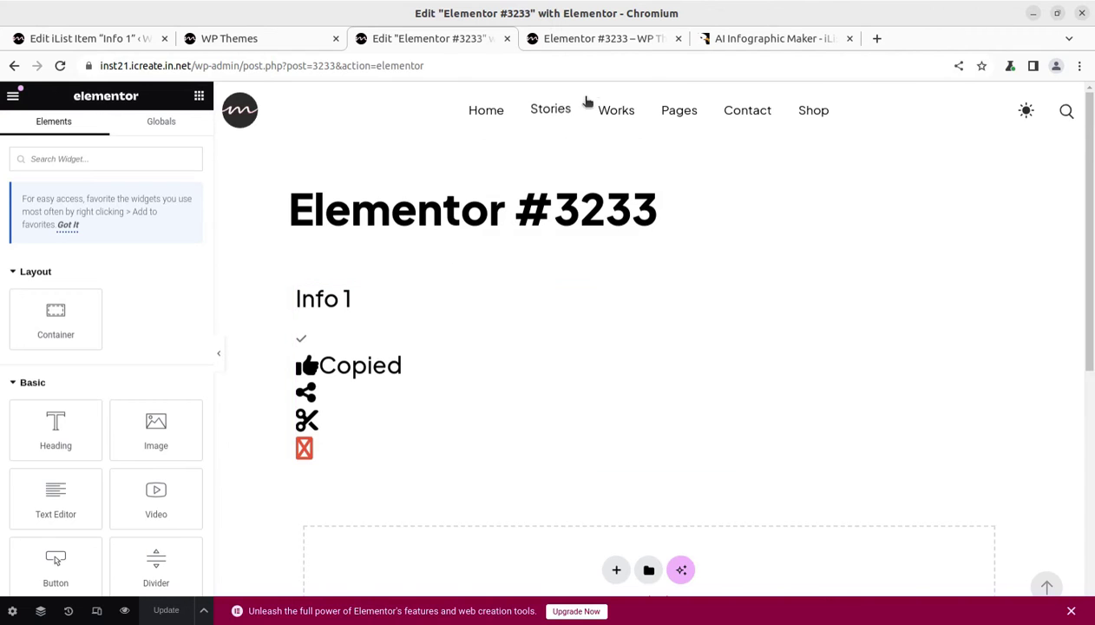
click(595, 42)
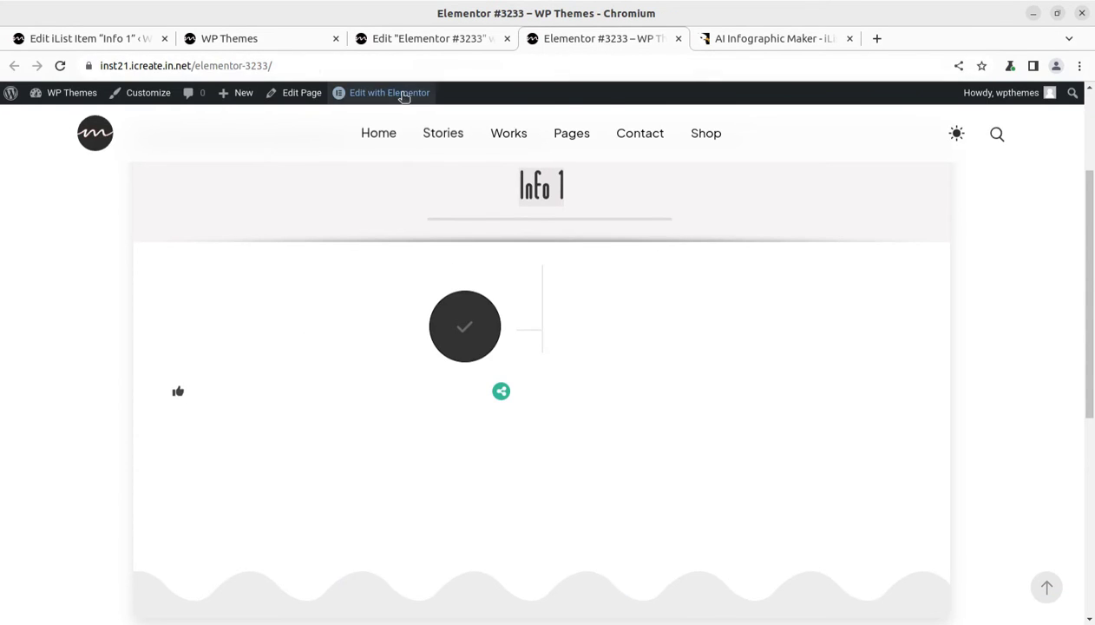
click(81, 39)
Reopen the Premium Templates gallery and scroll through its infographic styles
scroll(278, 325, up, 3)
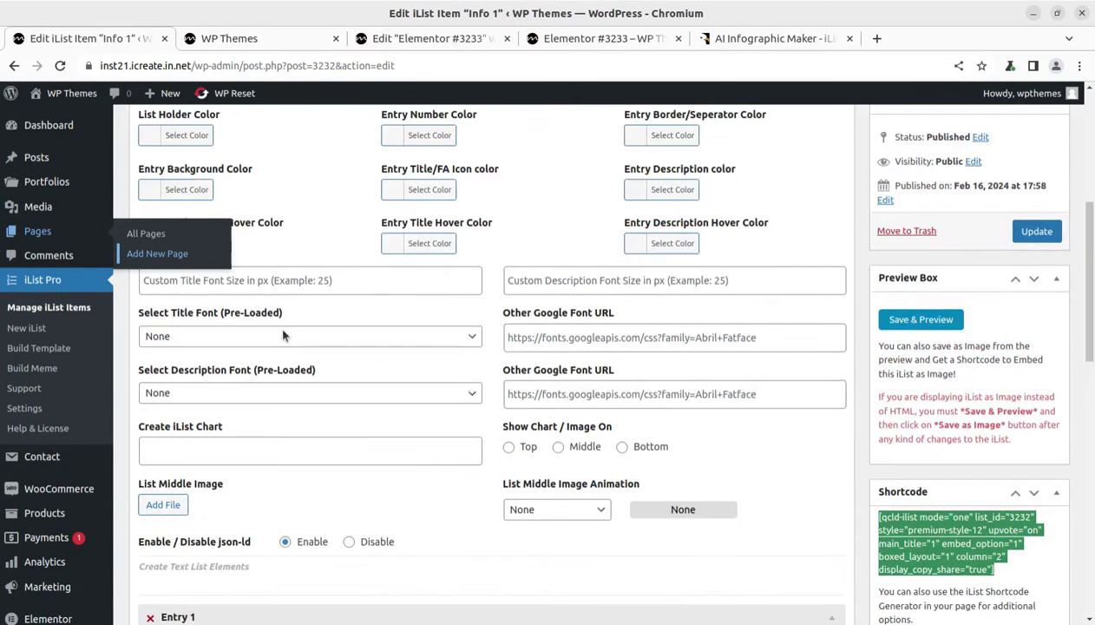
scroll(497, 358, up, 3)
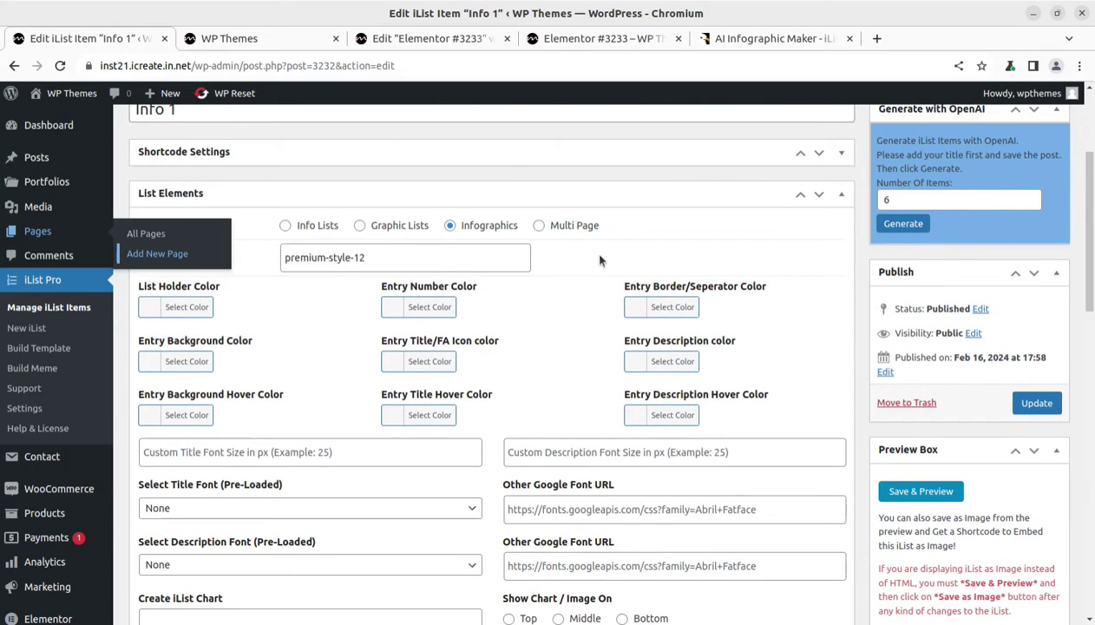
scroll(363, 309, up, 2)
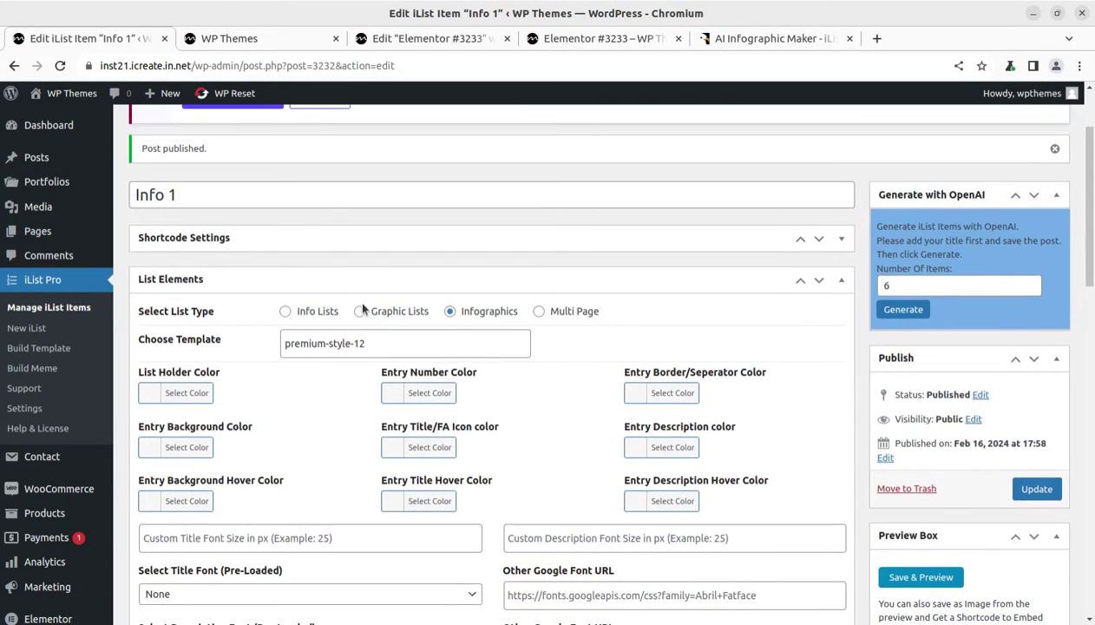
click(393, 341)
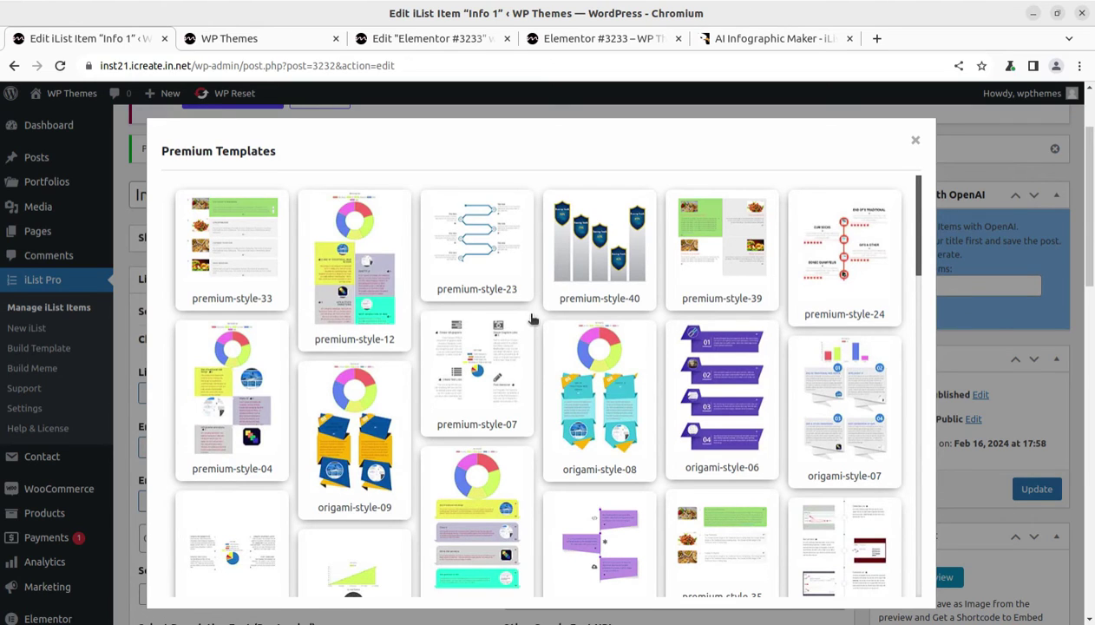
scroll(575, 358, down, 1)
scroll(576, 358, down, 6)
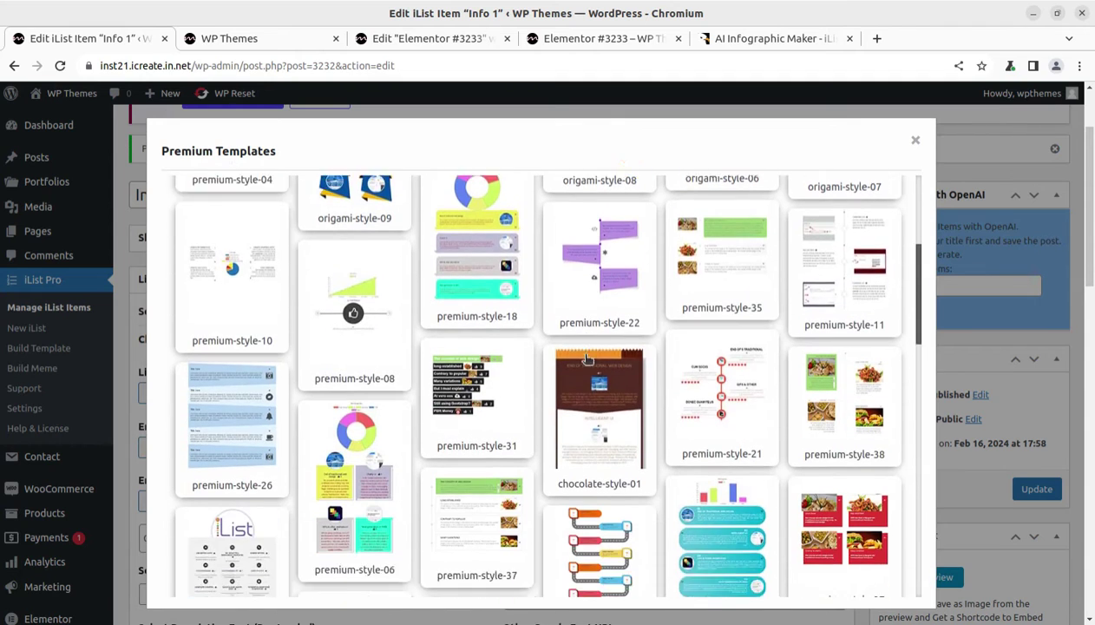
scroll(407, 374, down, 8)
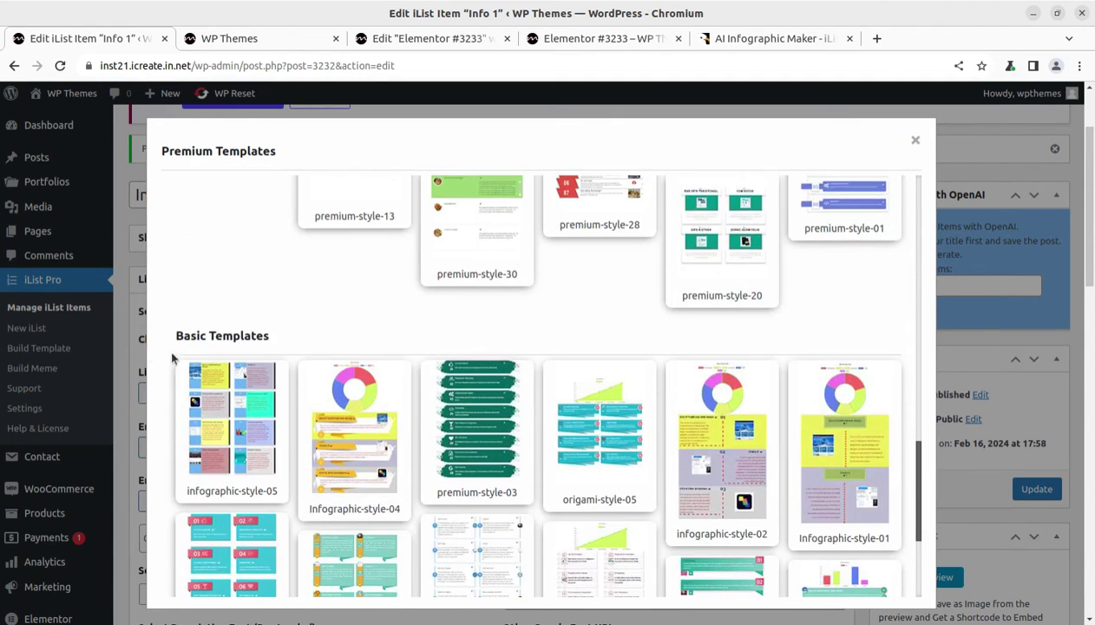
Finish browsing the templates and close the gallery, keeping premium-style-12
scroll(312, 391, up, 15)
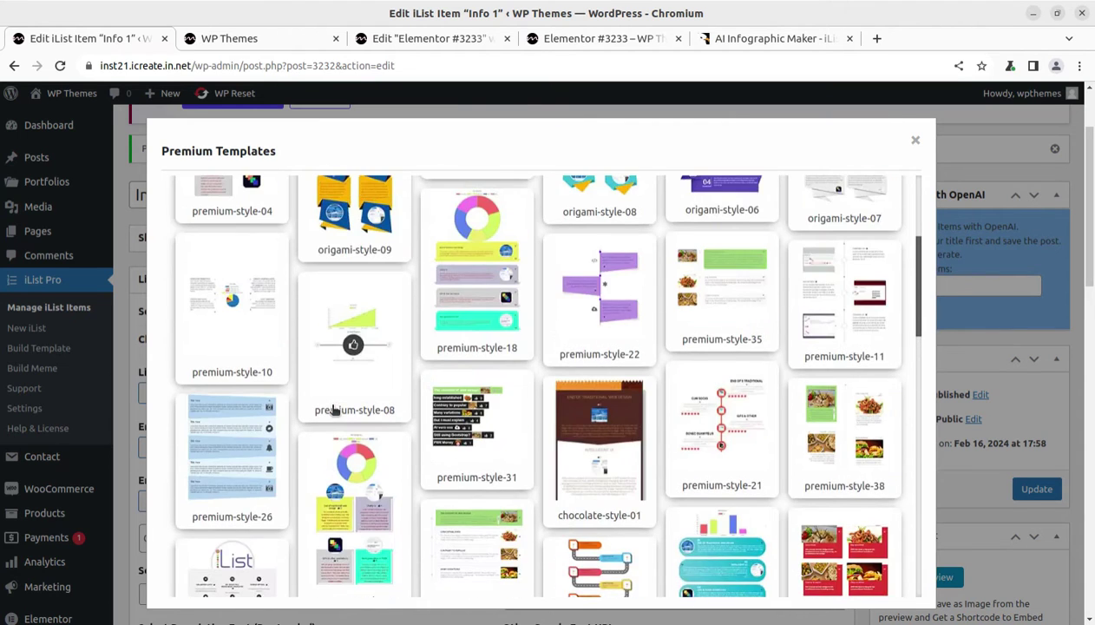
scroll(264, 366, down, 6)
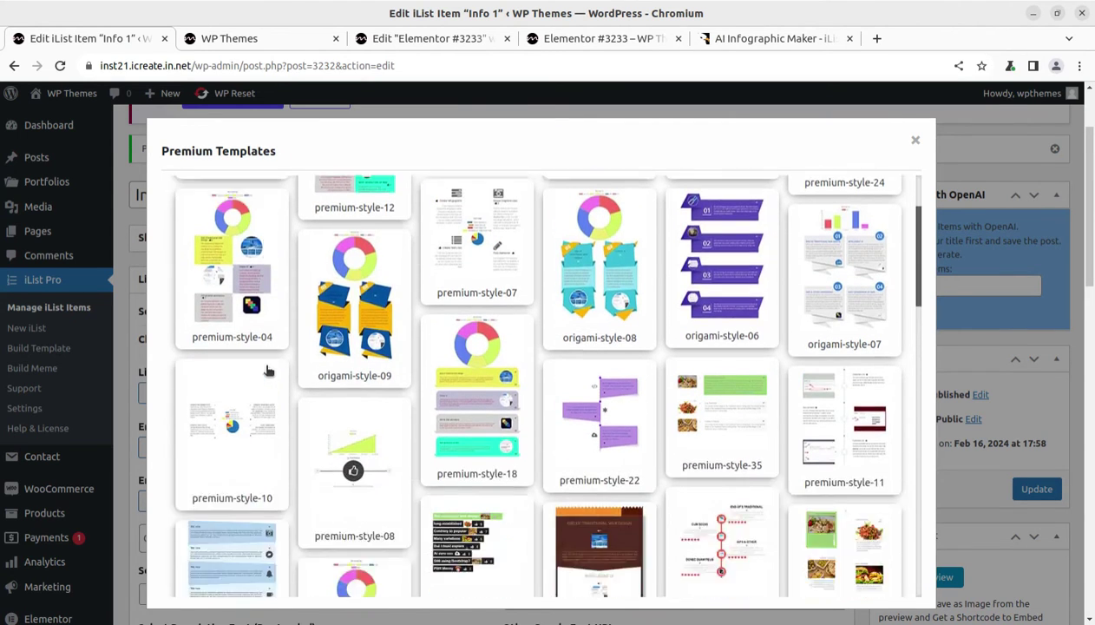
scroll(356, 387, down, 10)
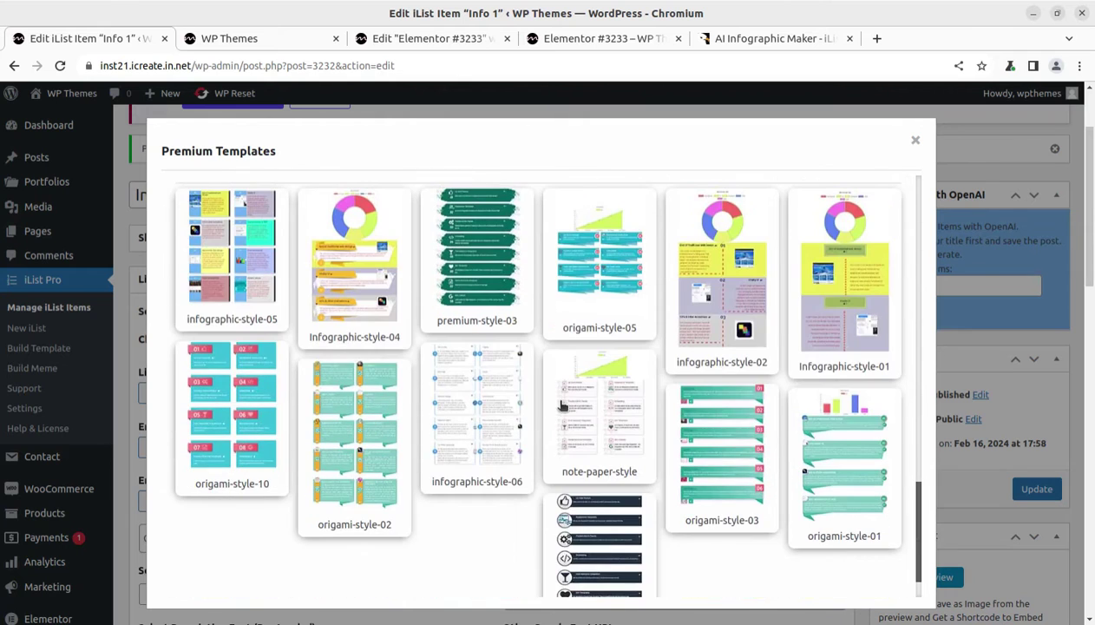
scroll(763, 327, down, 5)
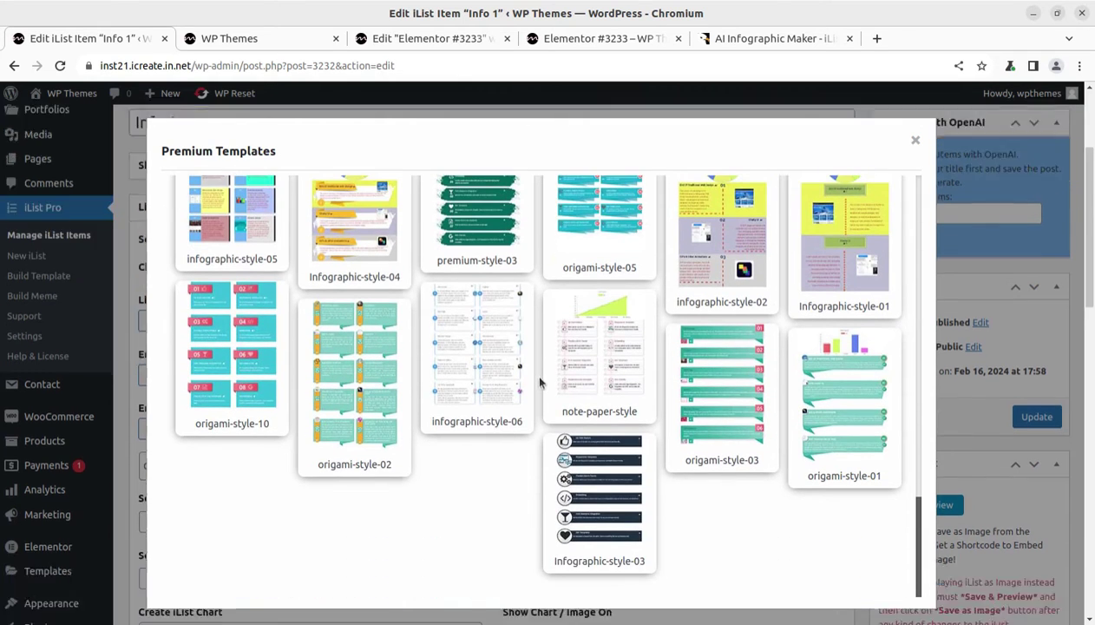
scroll(683, 389, up, 4)
scroll(683, 389, up, 5)
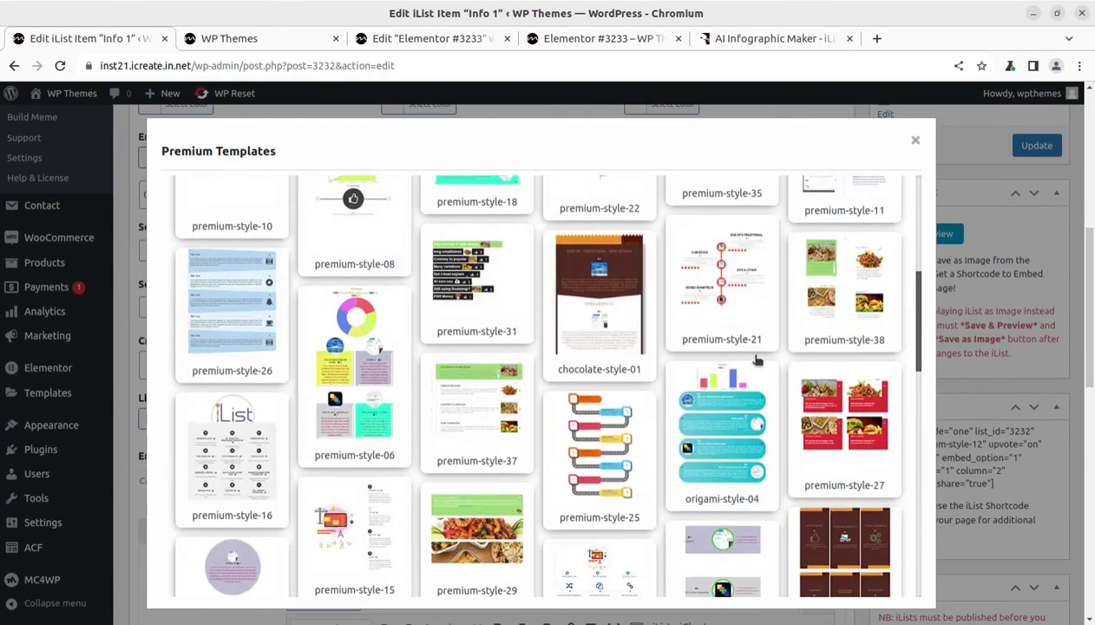
click(915, 140)
scroll(450, 311, up, 6)
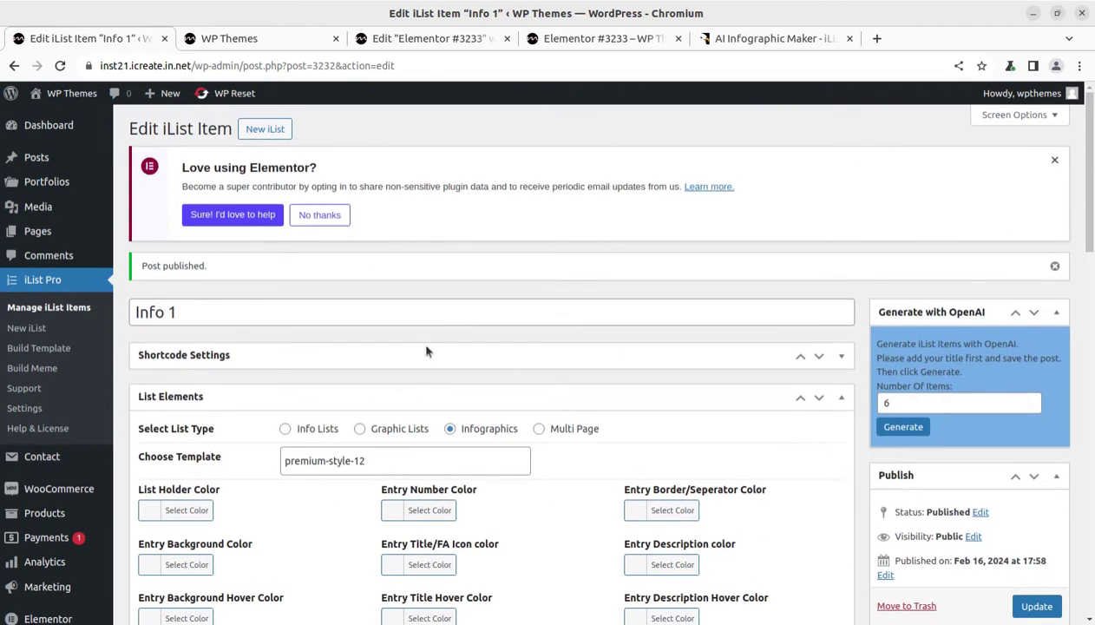
Switch the list type to Graphic Lists and preview its template gallery
click(359, 429)
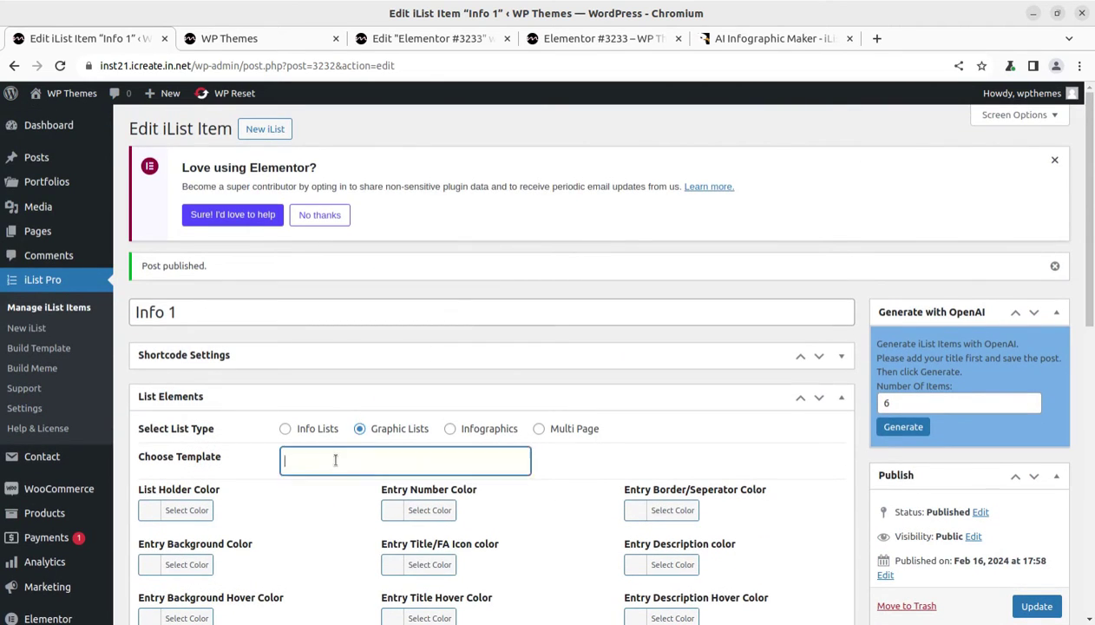
click(335, 461)
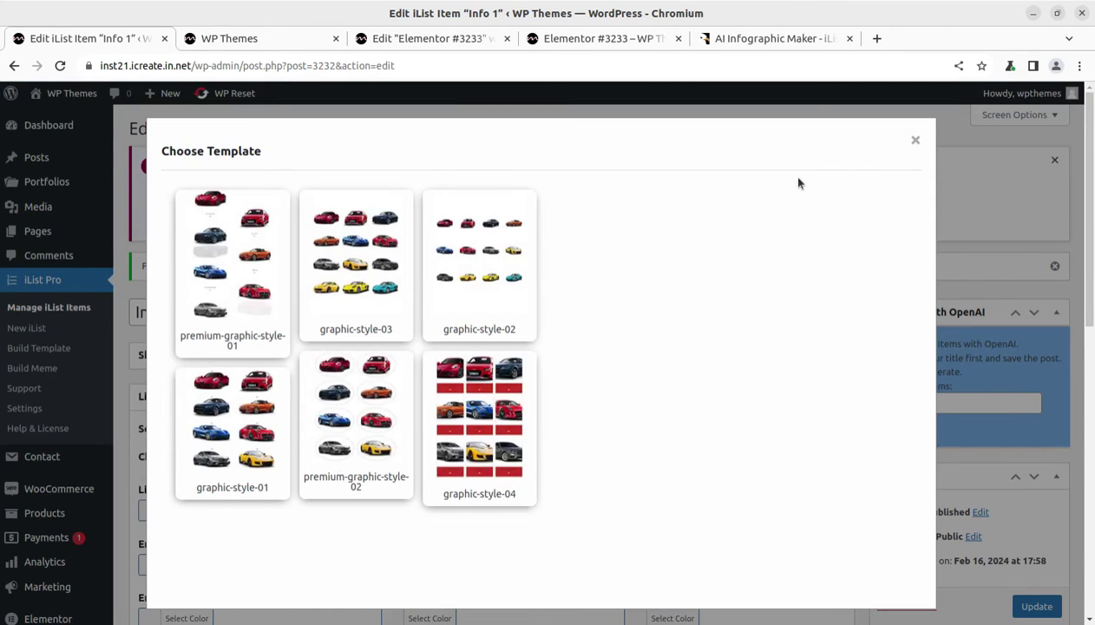
click(912, 139)
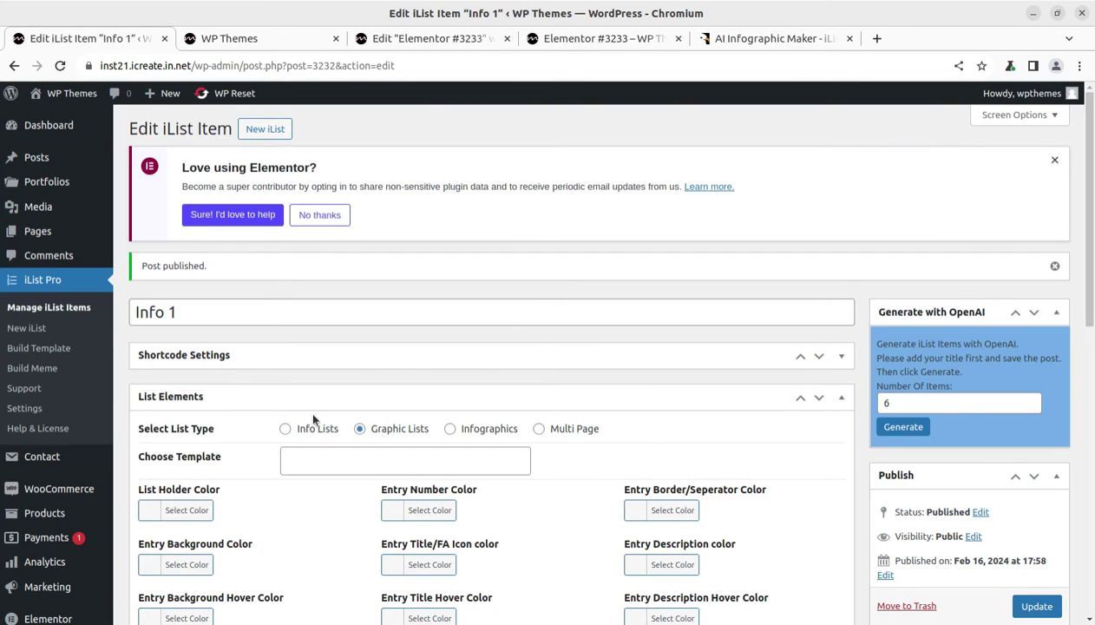
Switch the list type to Info Lists, preview its templates, and scroll the form
click(285, 428)
click(309, 458)
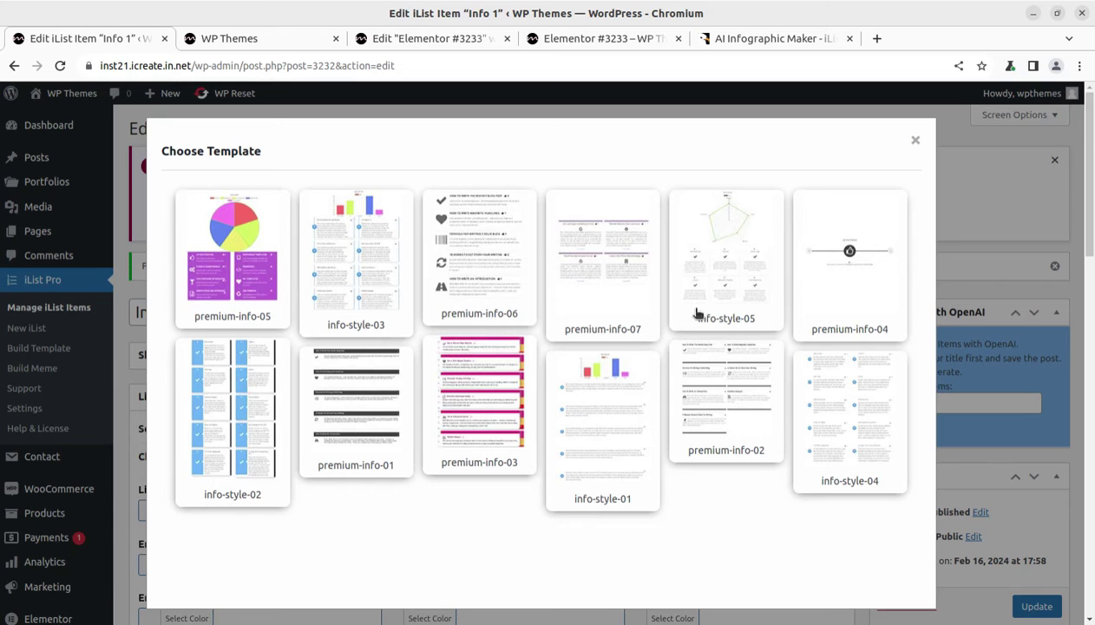
click(915, 139)
scroll(546, 436, down, 6)
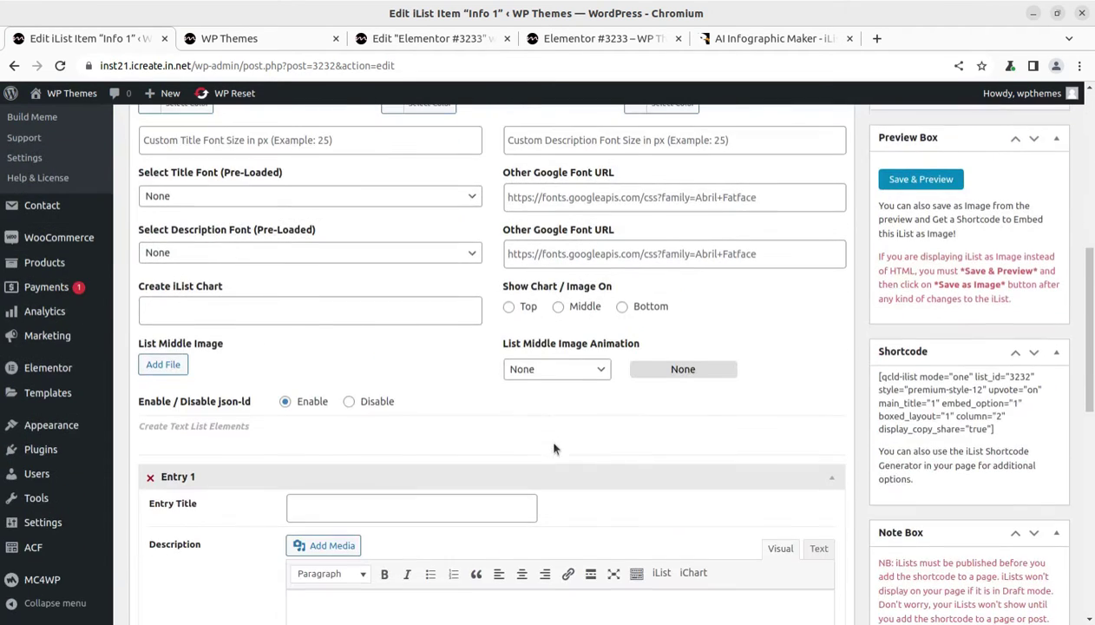
scroll(318, 457, down, 2)
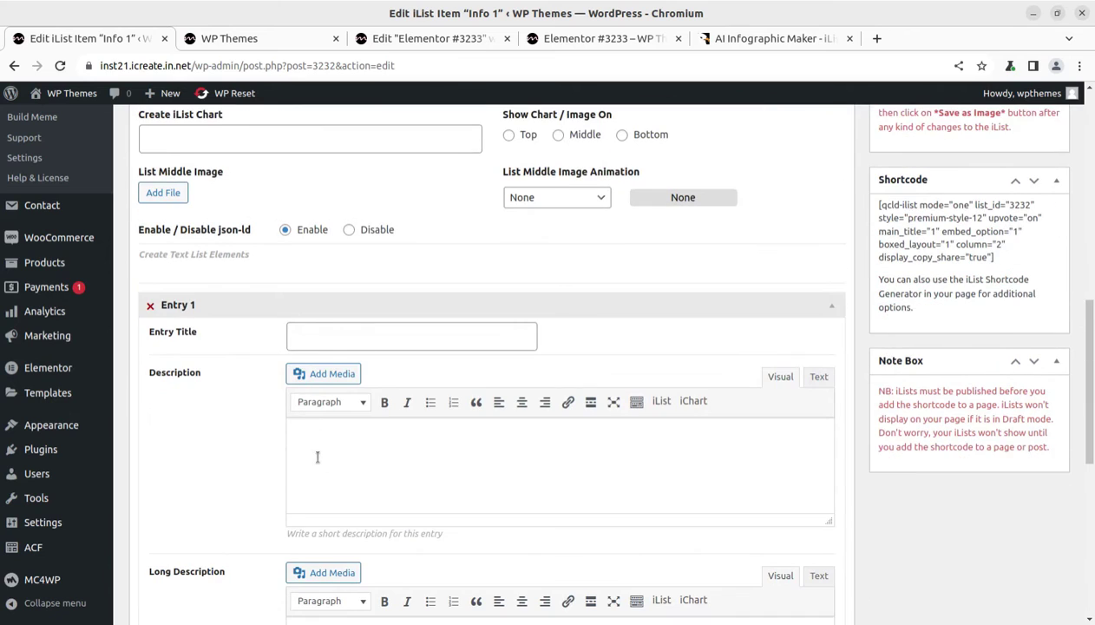
scroll(317, 457, up, 9)
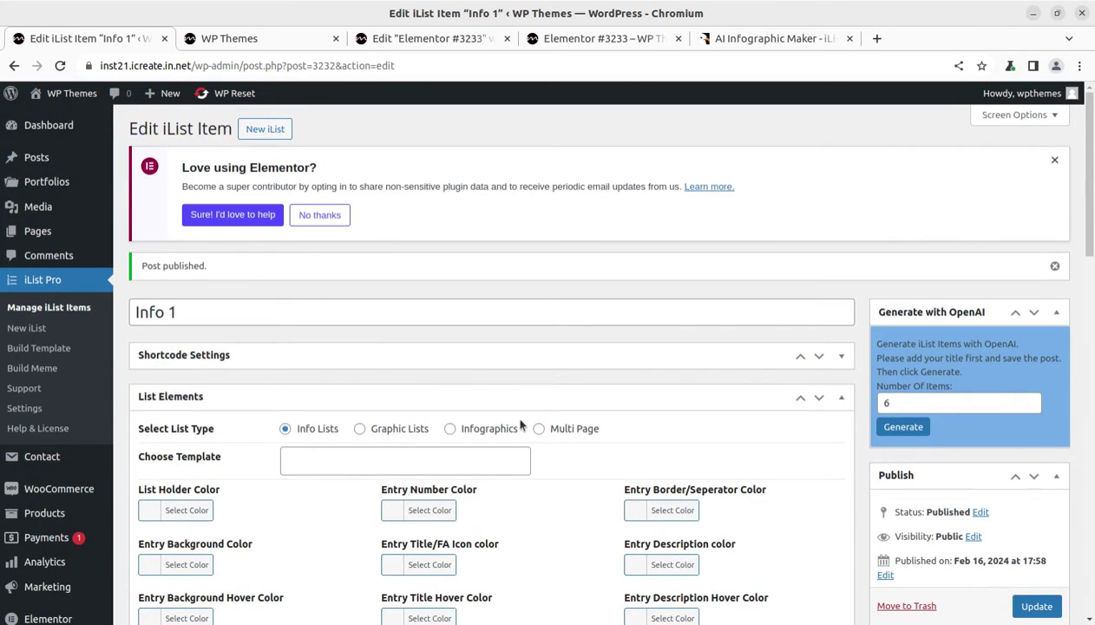
Set Info 1's list type to Multi Page and preview its single available template
click(538, 428)
click(359, 469)
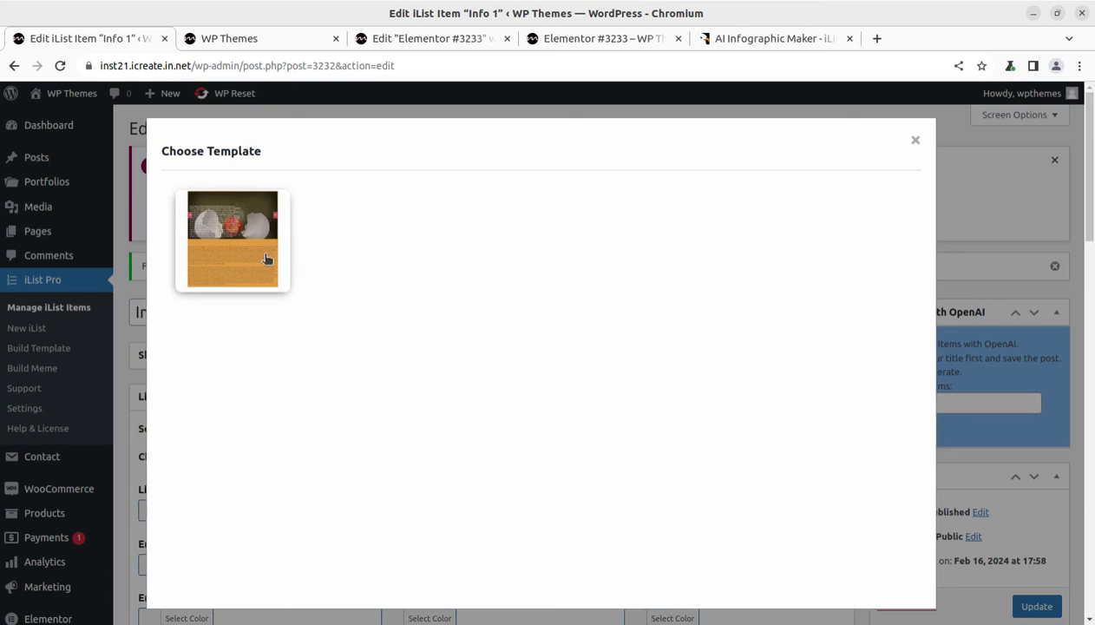
click(915, 141)
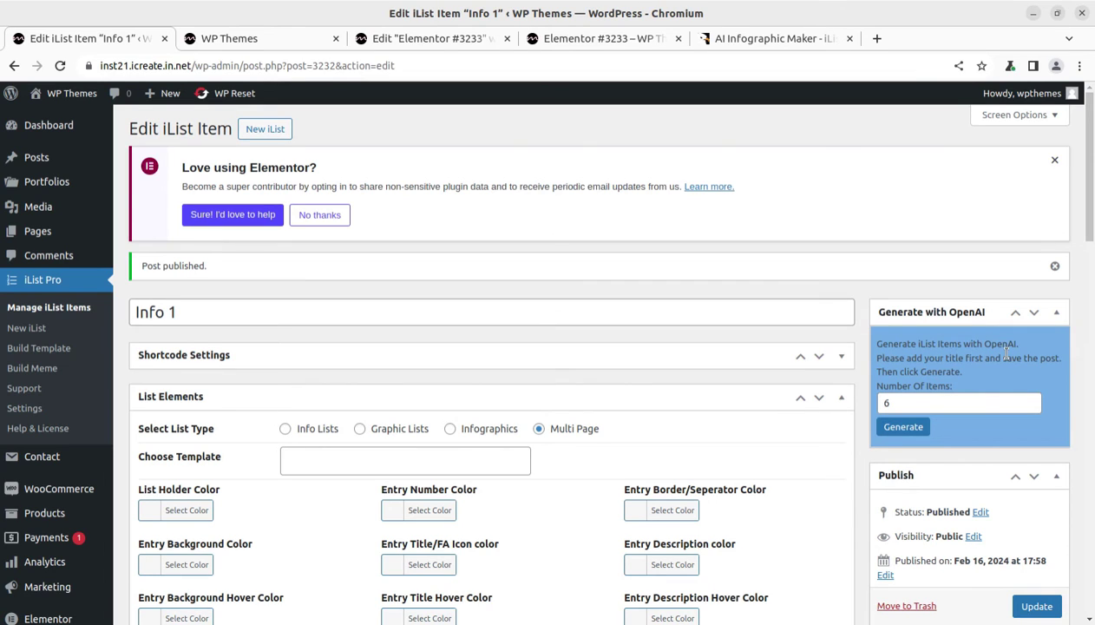
double_click(880, 403)
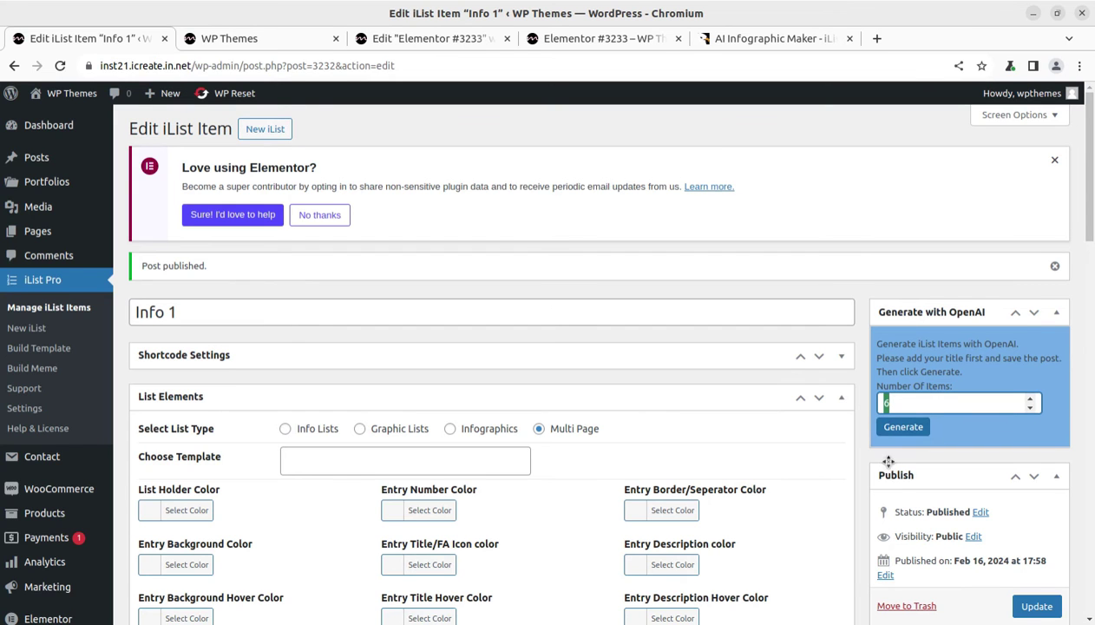
scroll(759, 453, down, 2)
scroll(709, 453, down, 2)
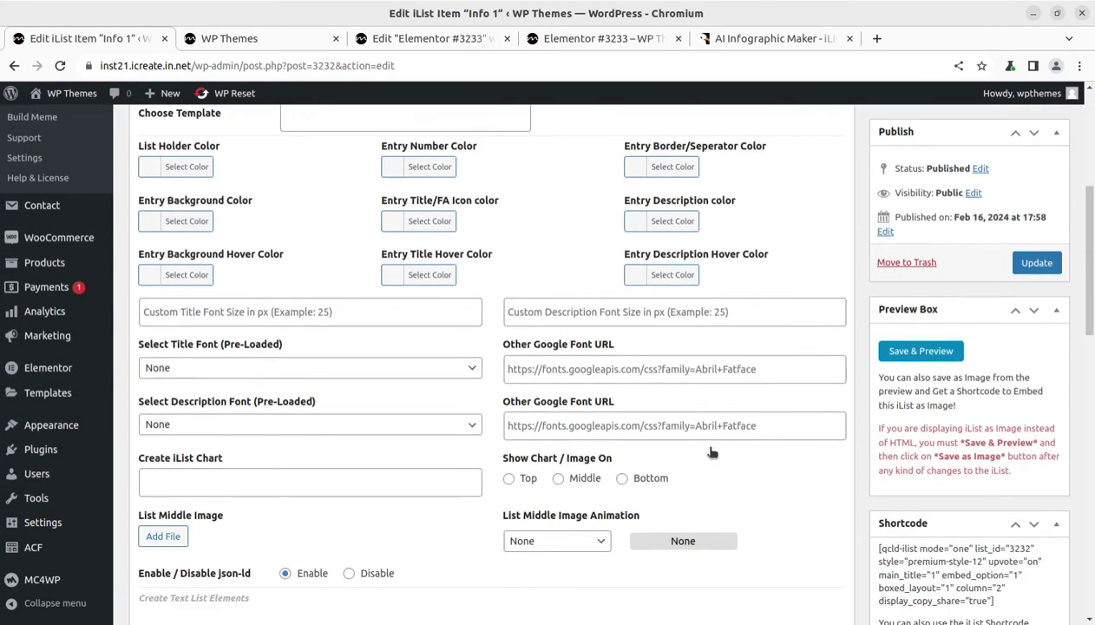
scroll(631, 452, down, 2)
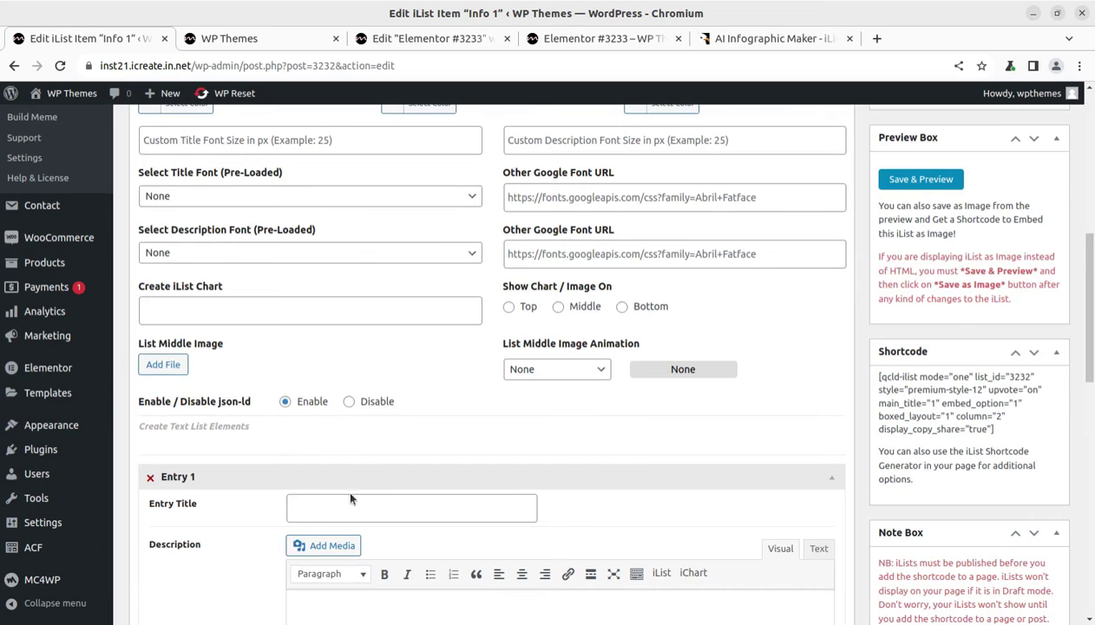
scroll(361, 474, up, 4)
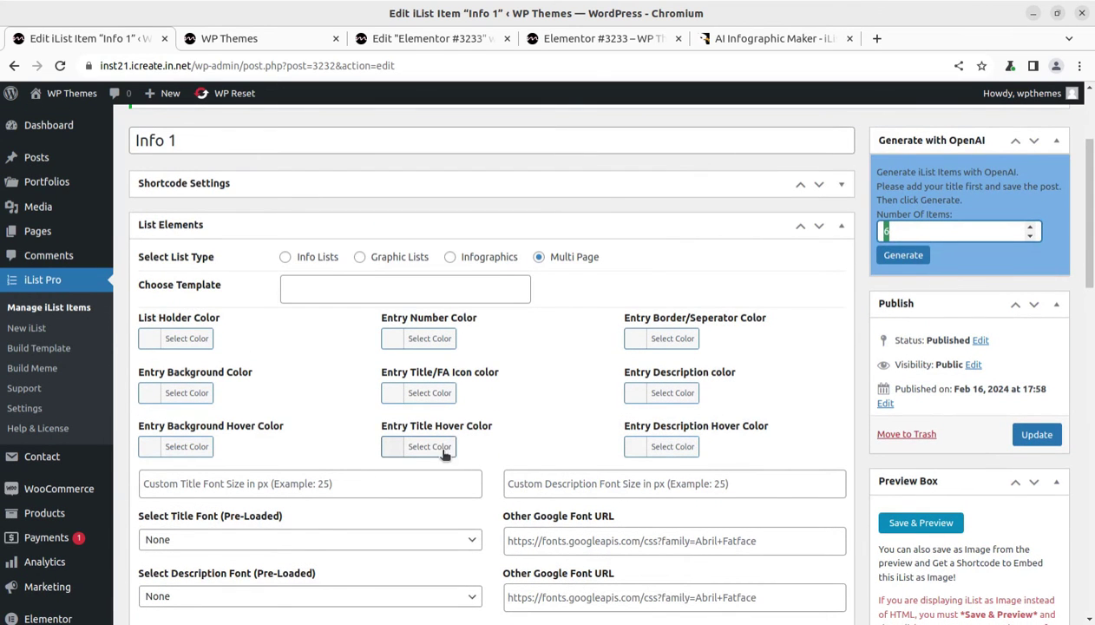
click(37, 354)
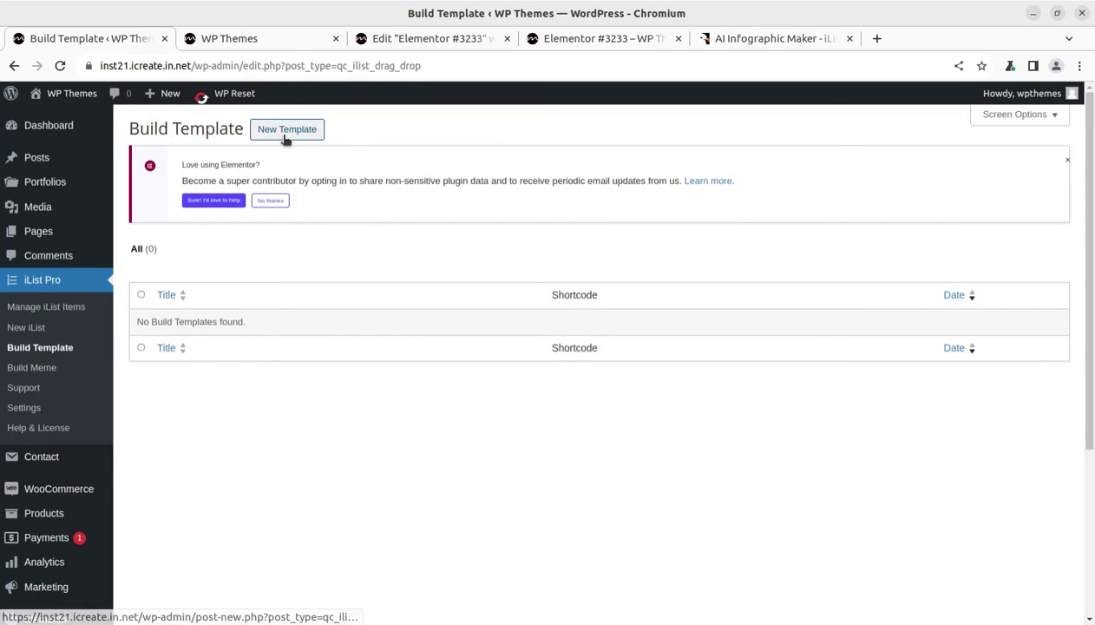
Preview a new template's default company layout in the Page Build builder, then go to Build Meme
click(285, 134)
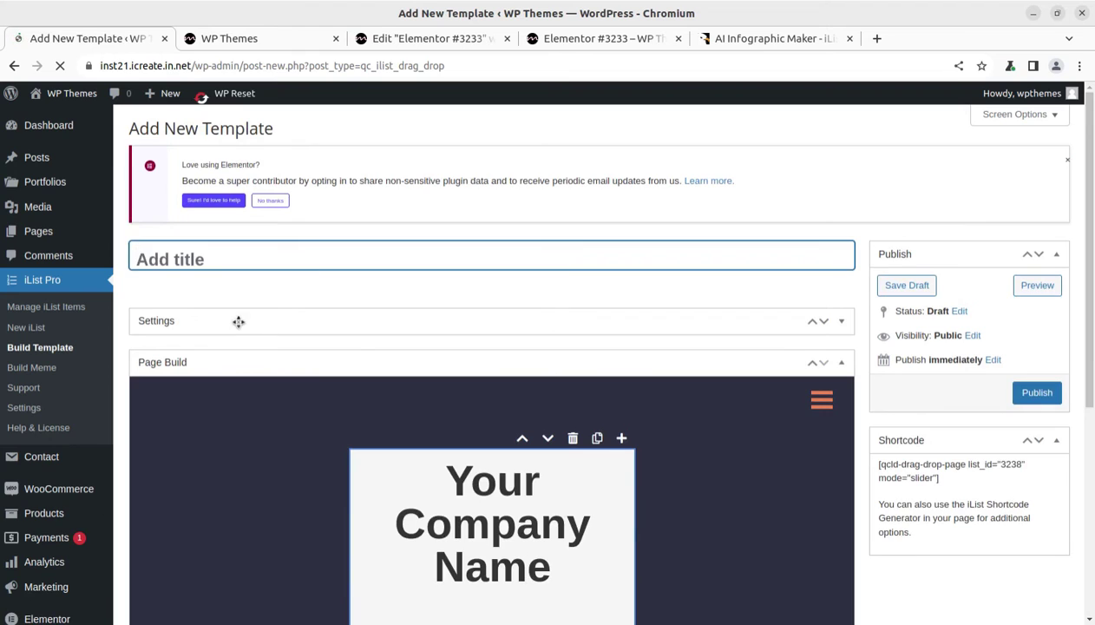
scroll(355, 346, down, 3)
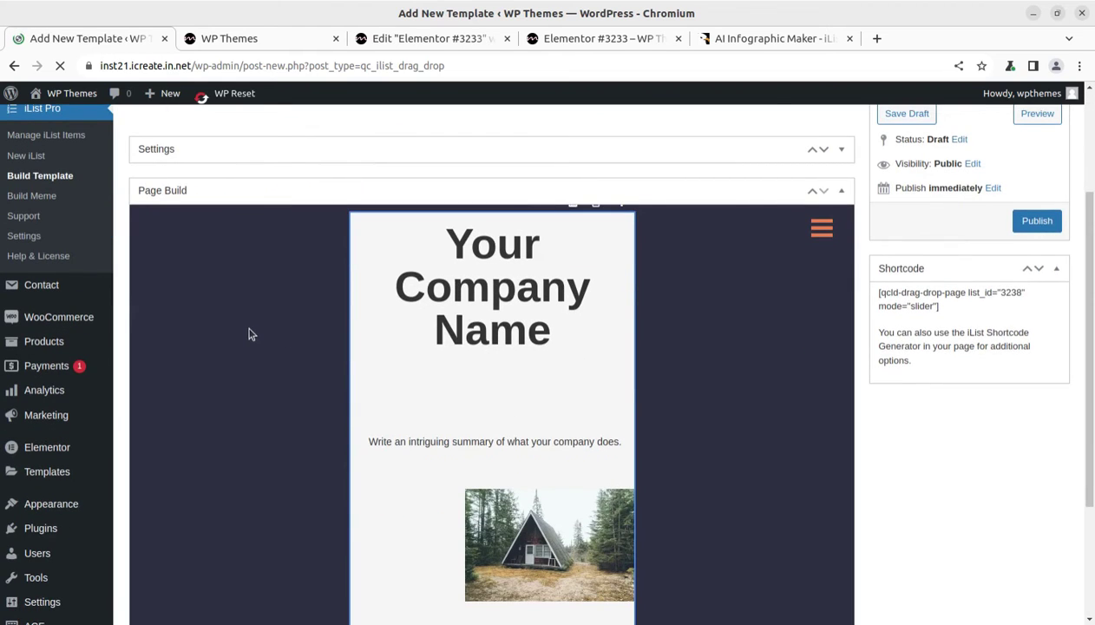
scroll(248, 332, down, 3)
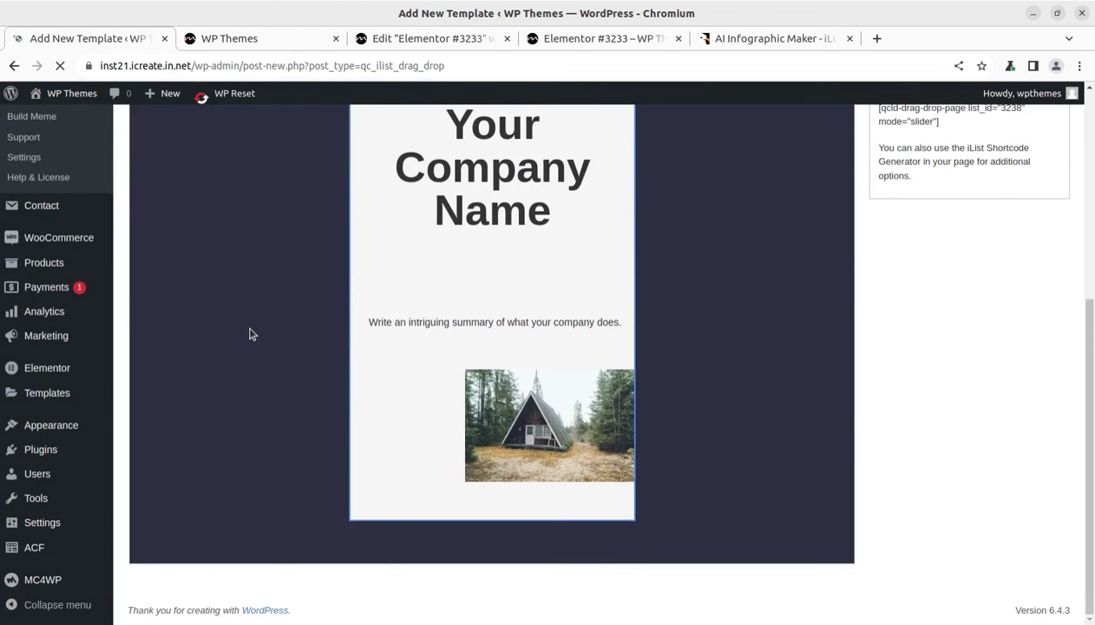
scroll(250, 334, up, 5)
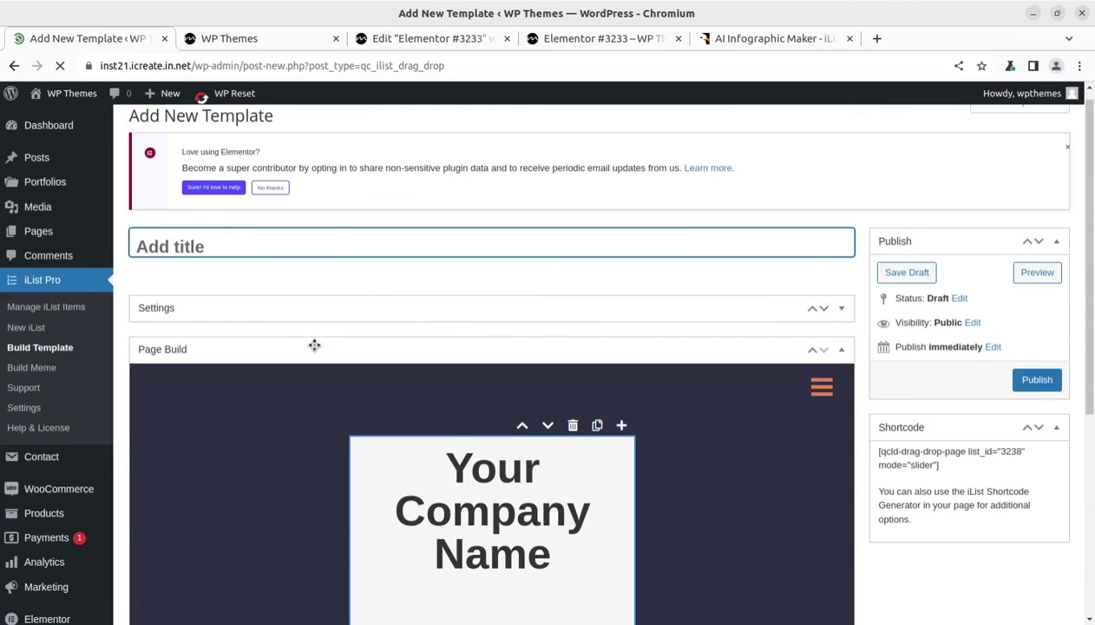
click(41, 370)
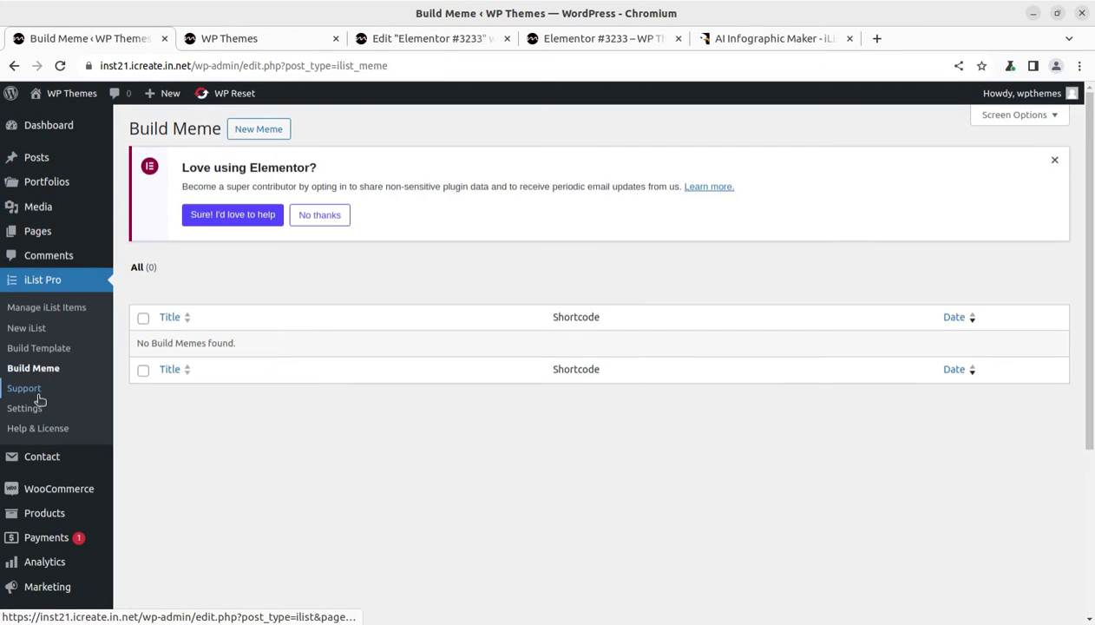
click(246, 132)
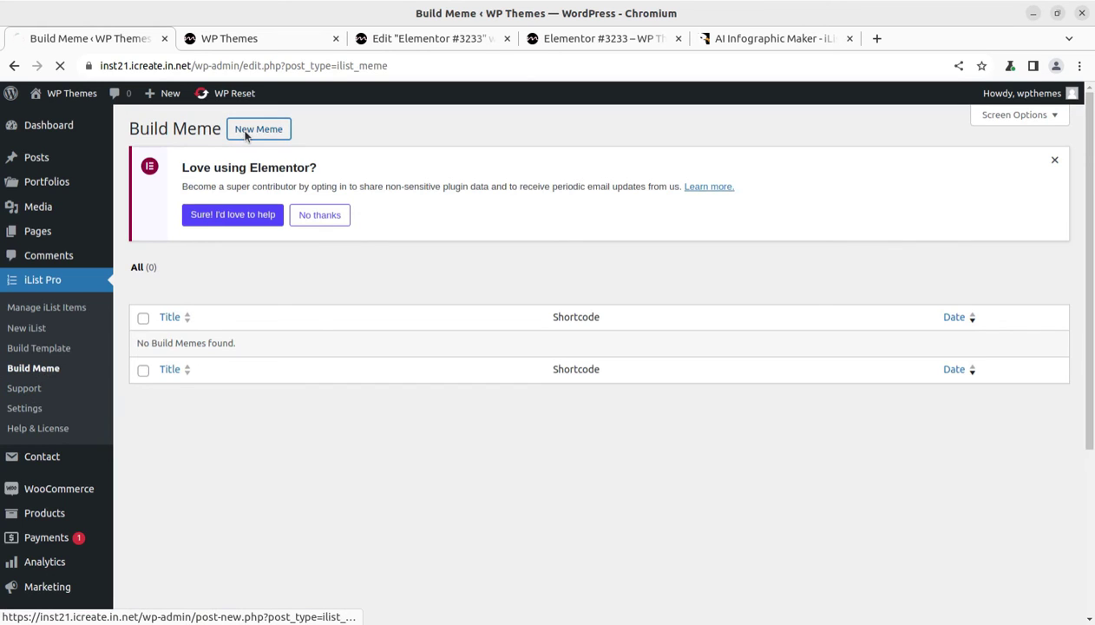
scroll(530, 449, down, 2)
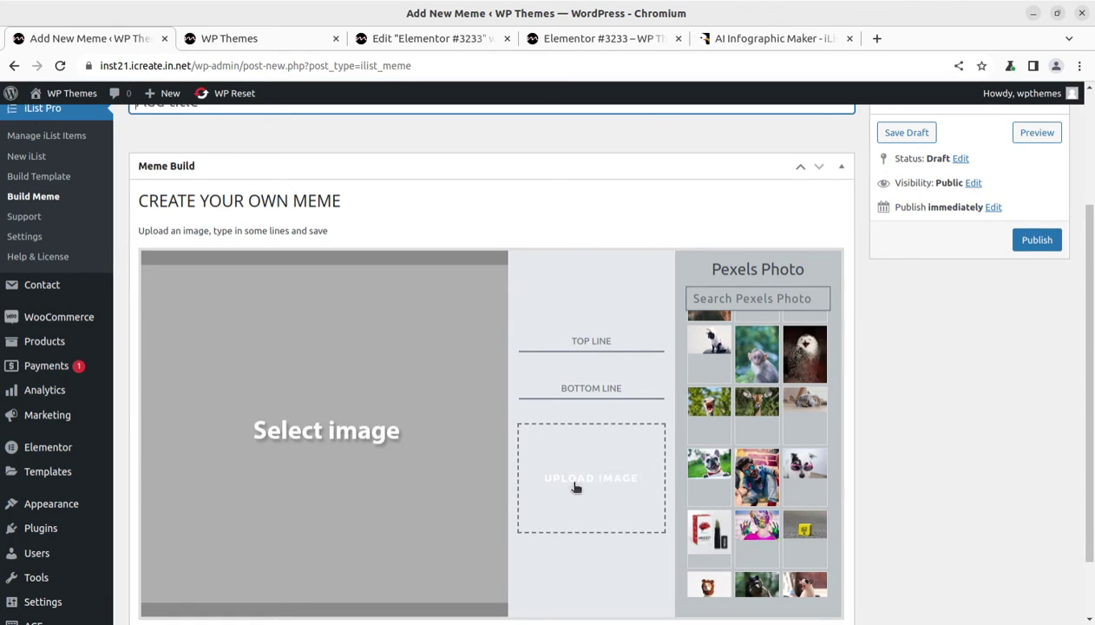
mouse_move(726, 350)
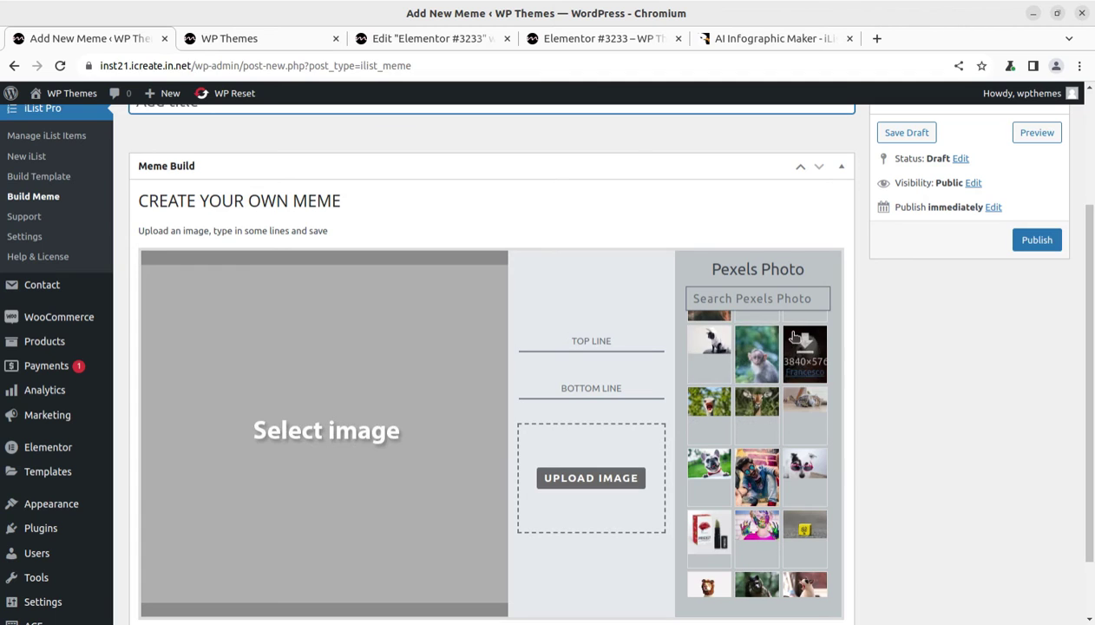
scroll(781, 382, down, 5)
scroll(831, 399, down, 2)
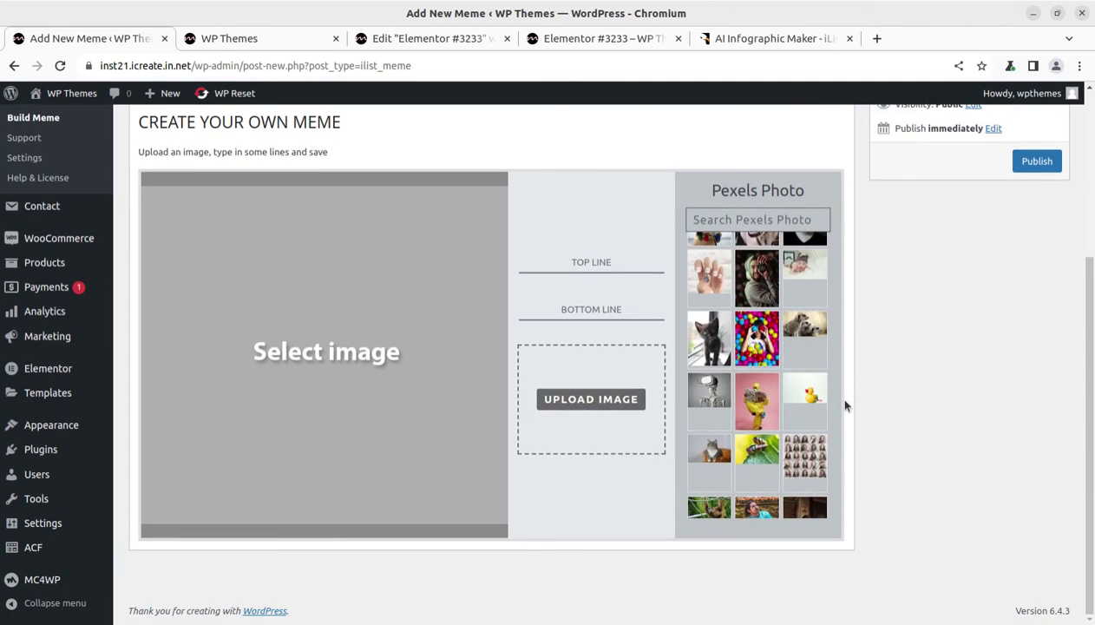
scroll(308, 401, up, 4)
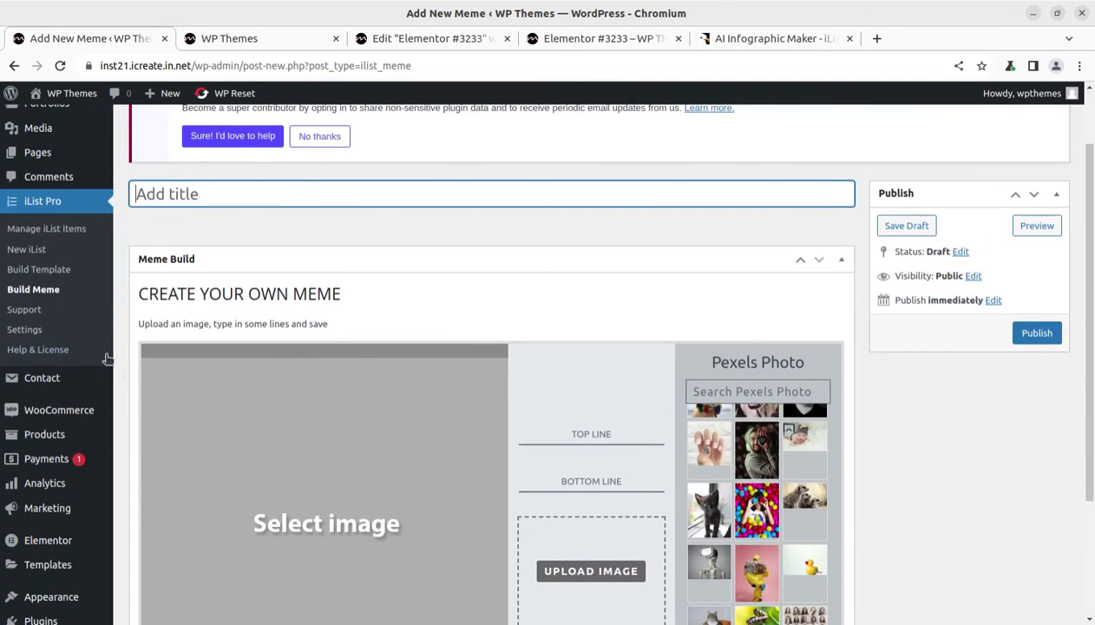
Review the iList Pro Settings page and its OpenAI options
click(26, 331)
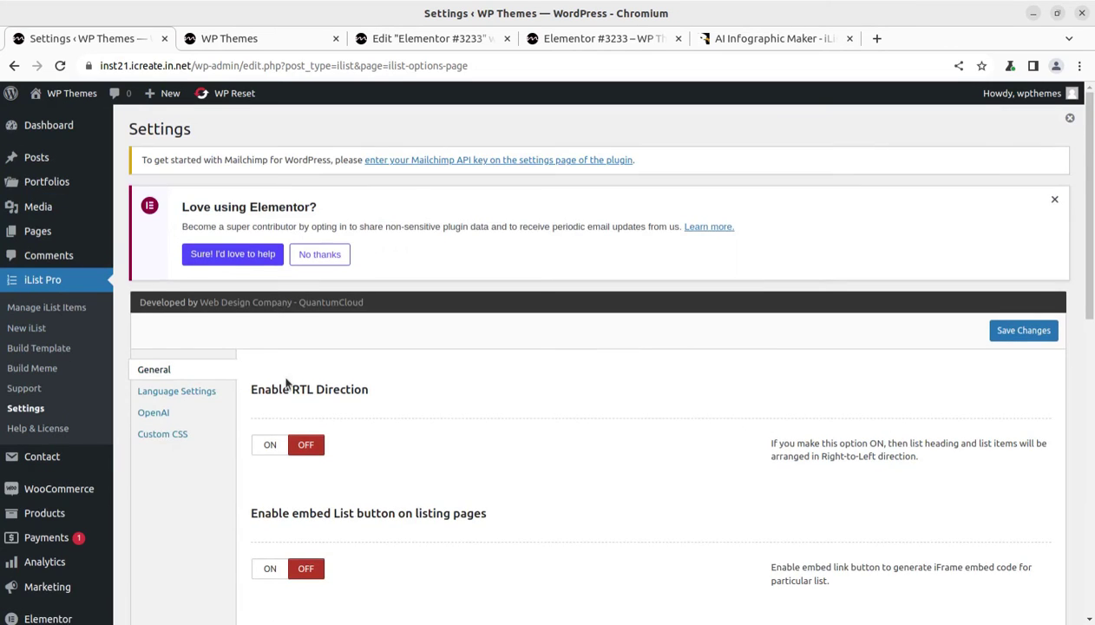
scroll(261, 373, down, 2)
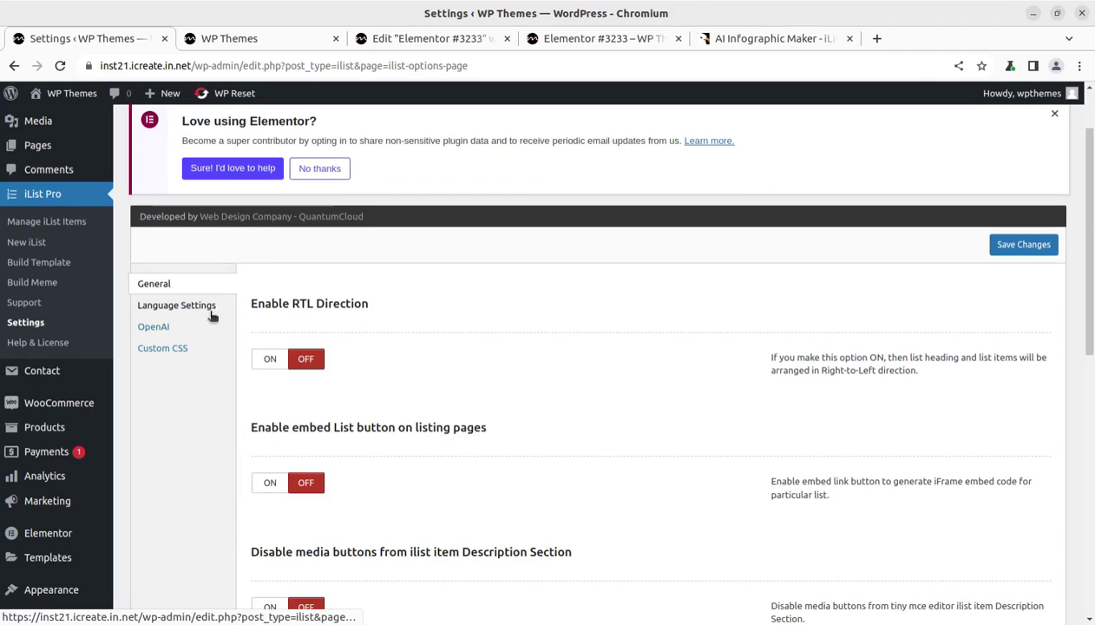
scroll(188, 307, down, 5)
scroll(200, 282, up, 3)
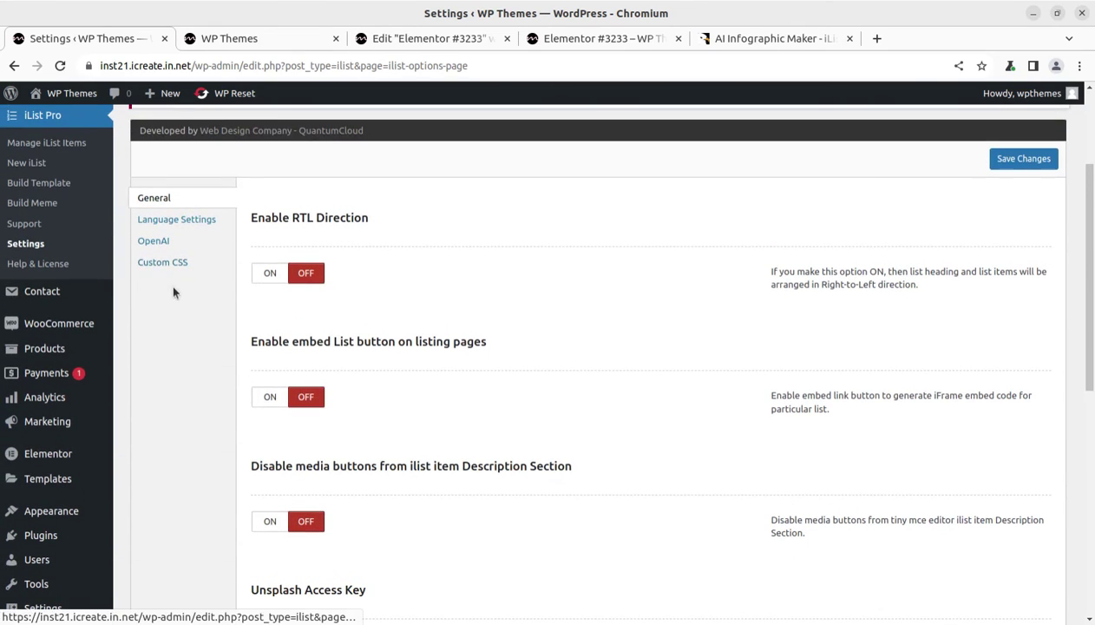
click(162, 248)
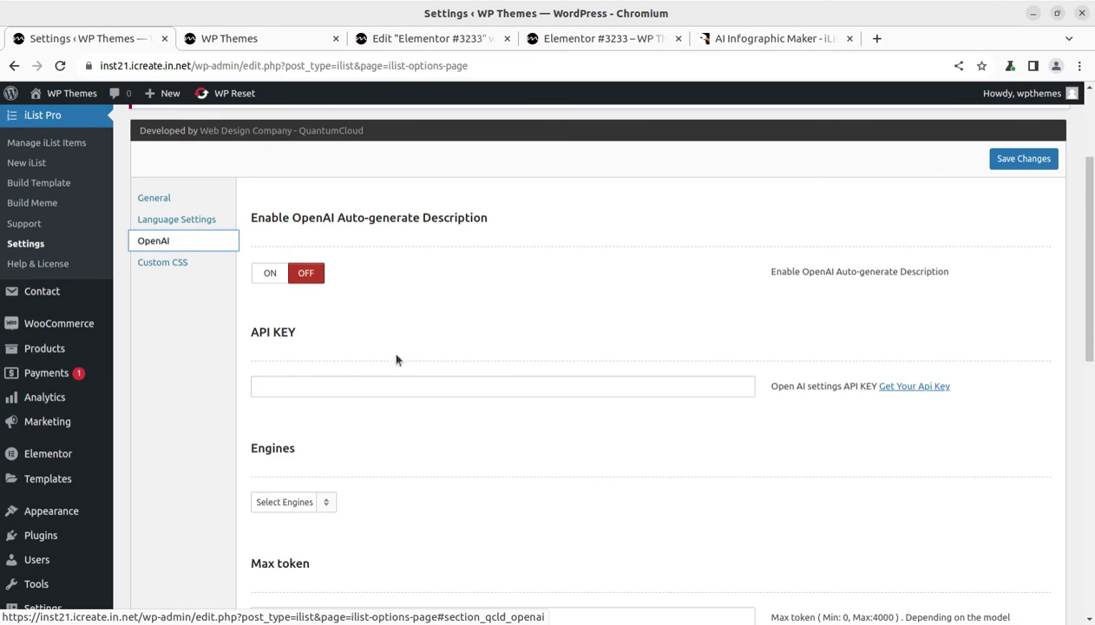
scroll(491, 384, up, 2)
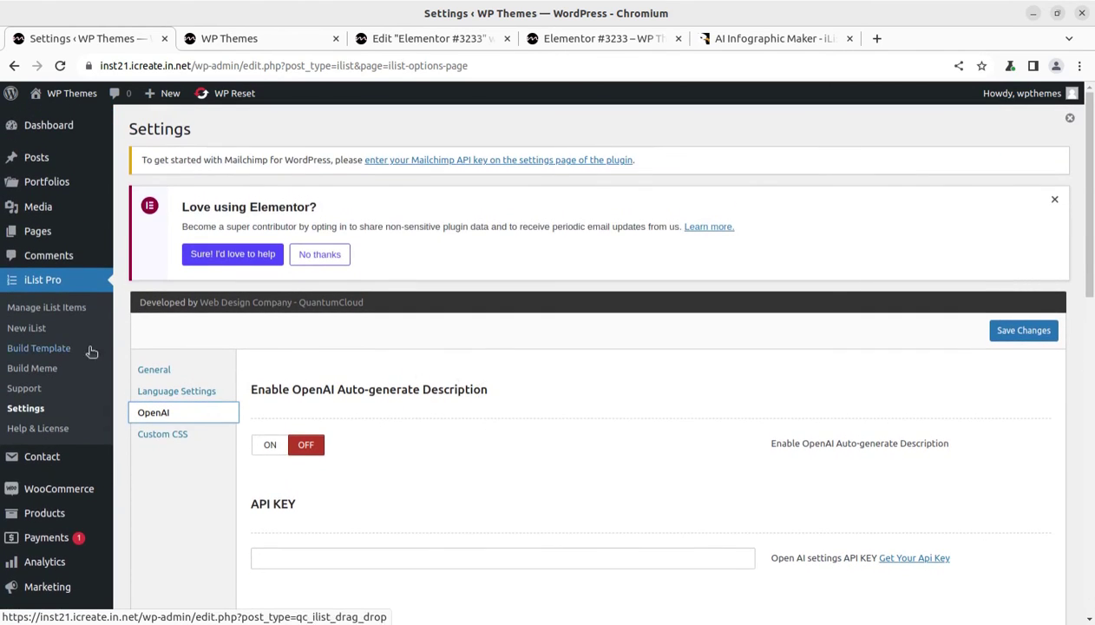
Visit Manage iList Items, then return to the iList Pro CodeCanyon product page
click(52, 312)
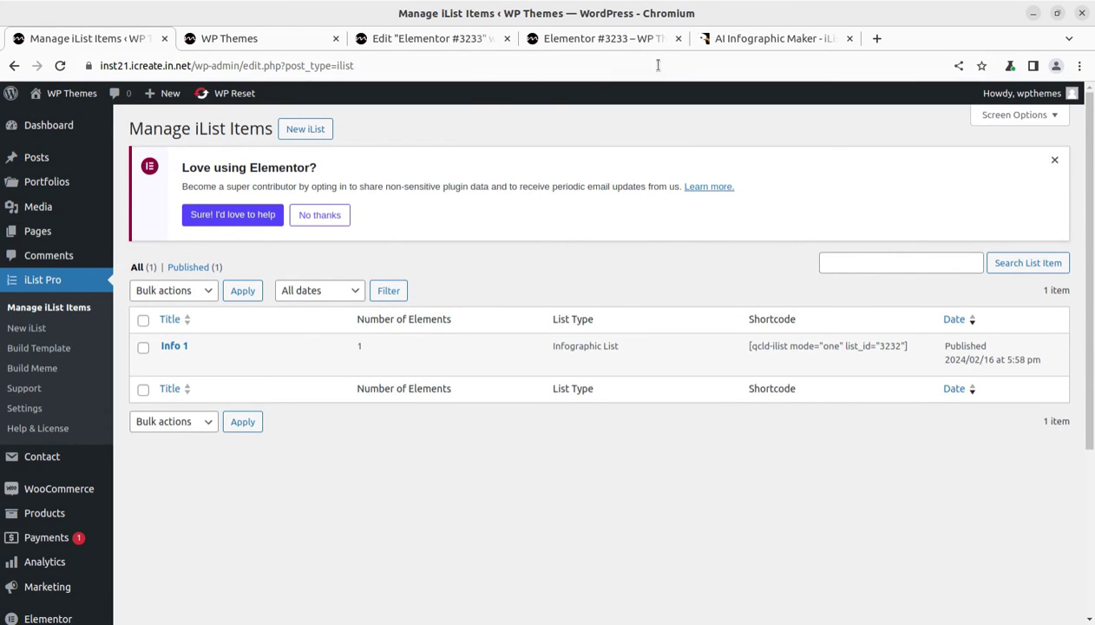
click(731, 40)
scroll(258, 388, up, 4)
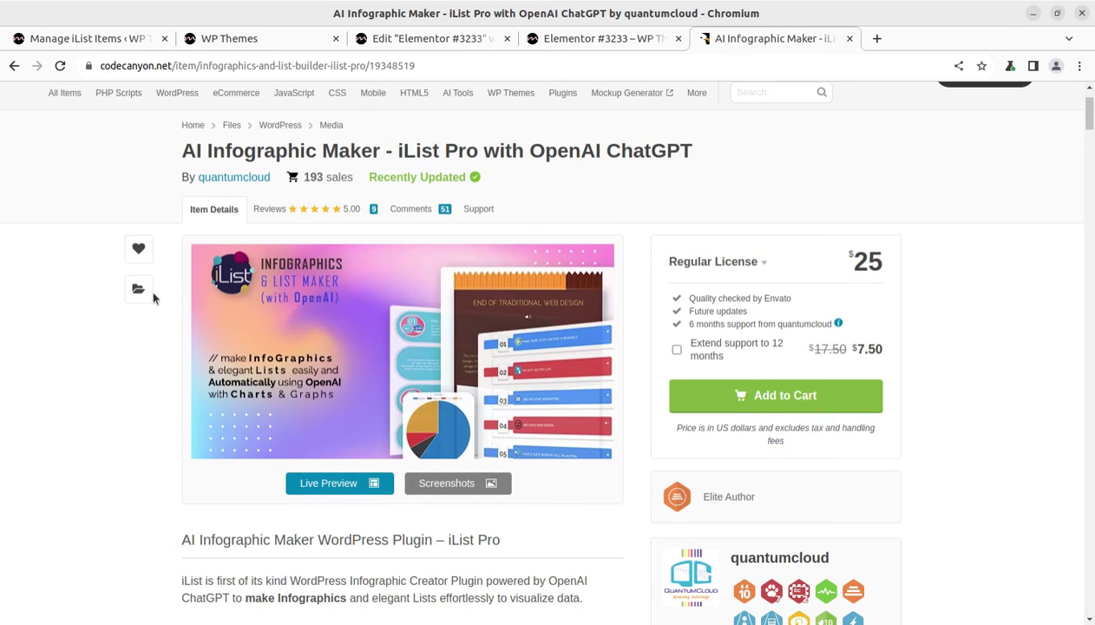
scroll(153, 295, up, 1)
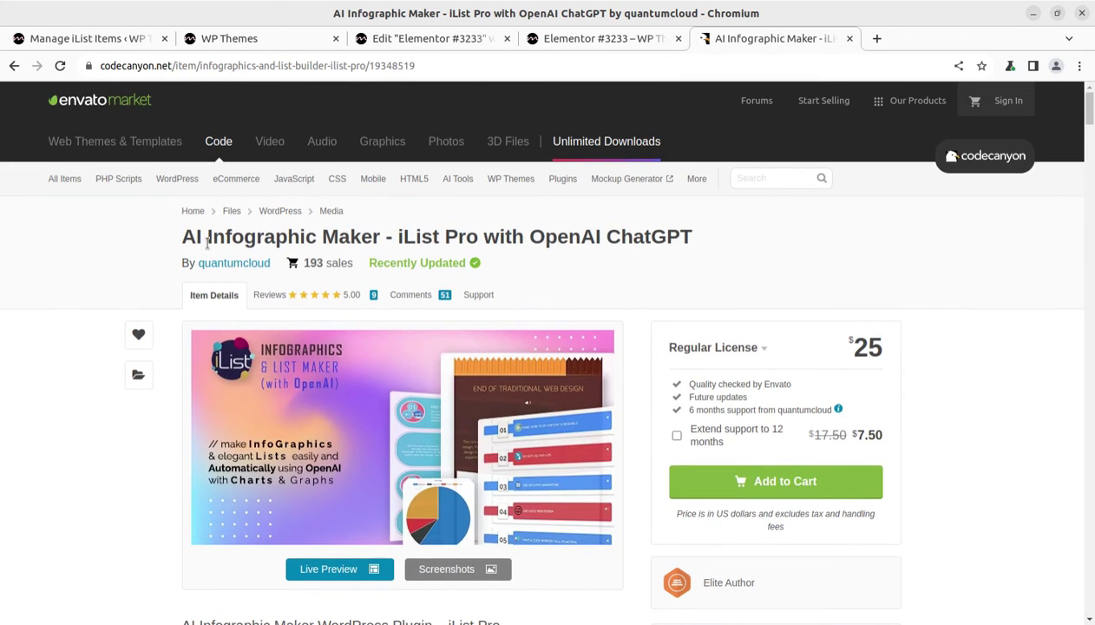
drag(183, 243, 475, 240)
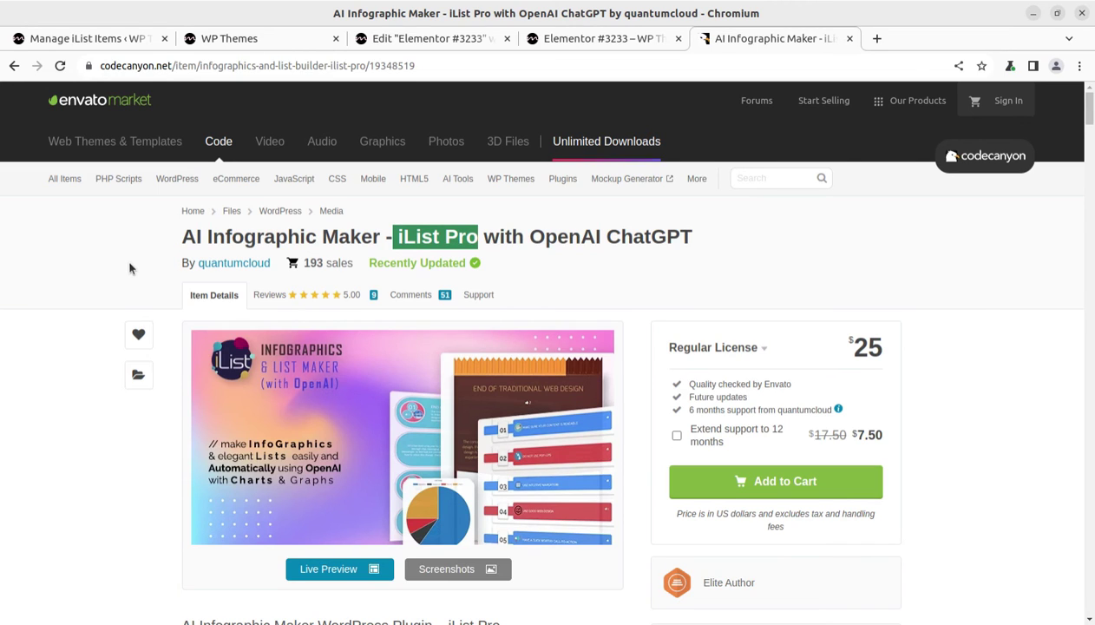
drag(849, 347, 879, 348)
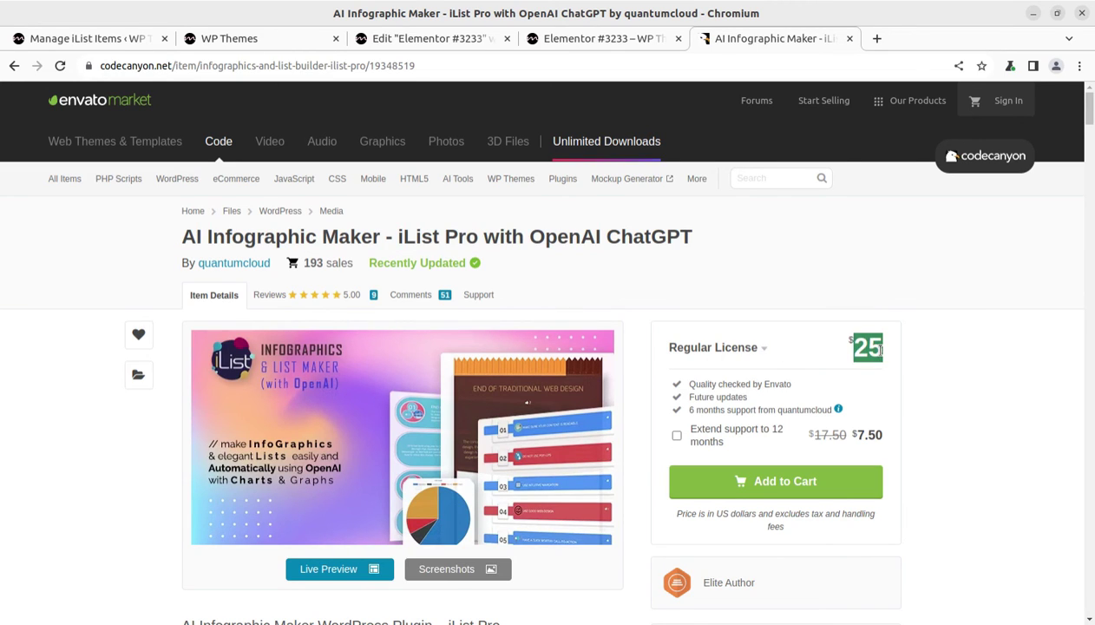
scroll(120, 440, down, 4)
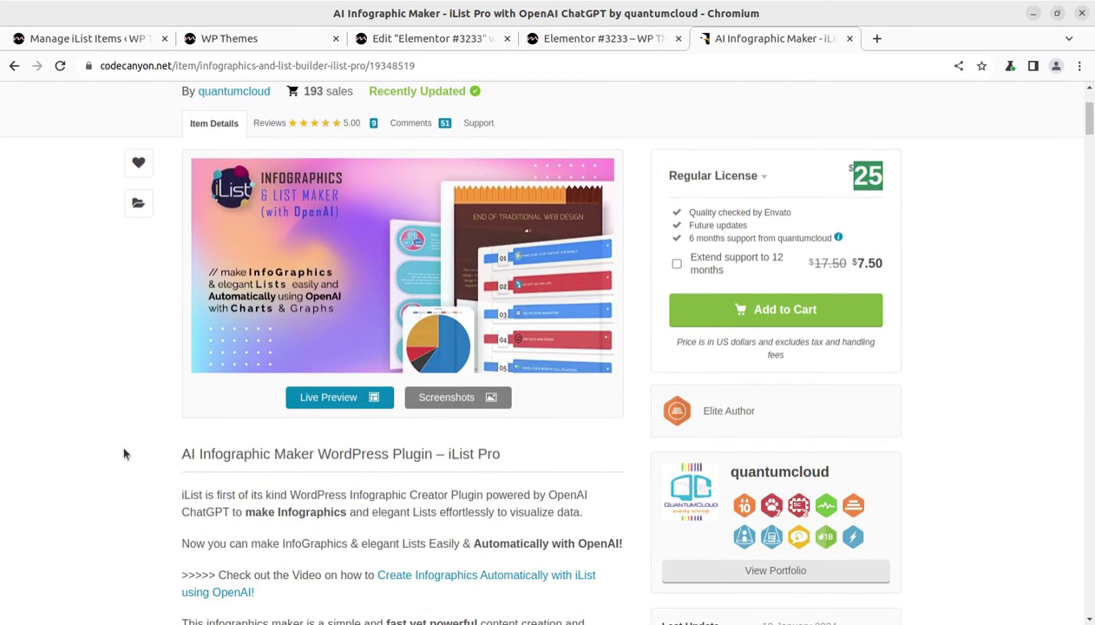
scroll(121, 442, down, 5)
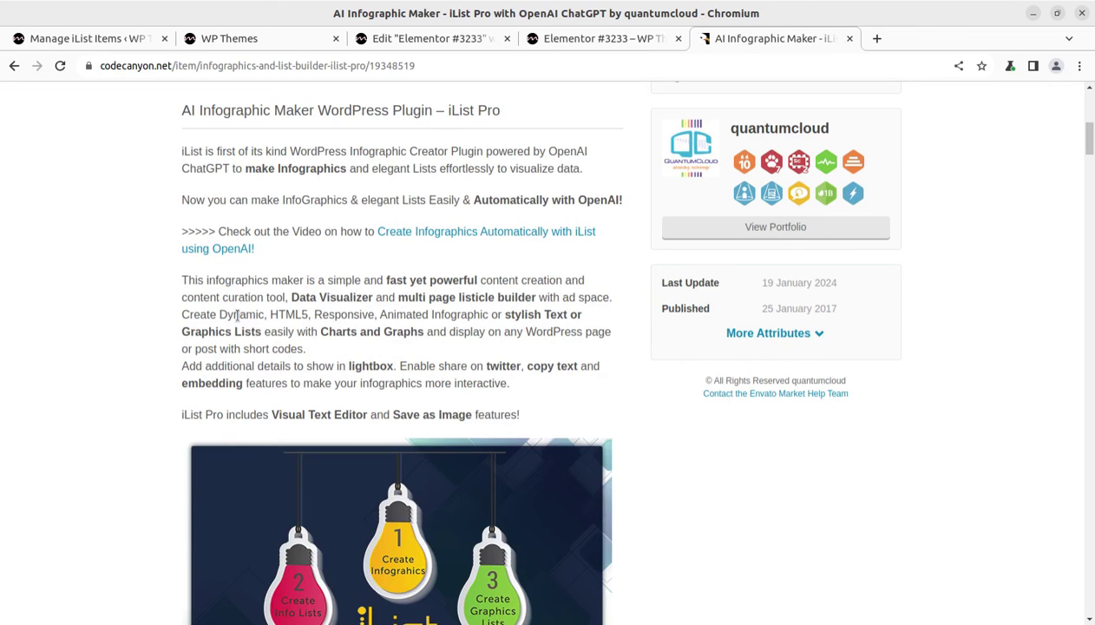
scroll(273, 330, down, 5)
scroll(217, 405, down, 3)
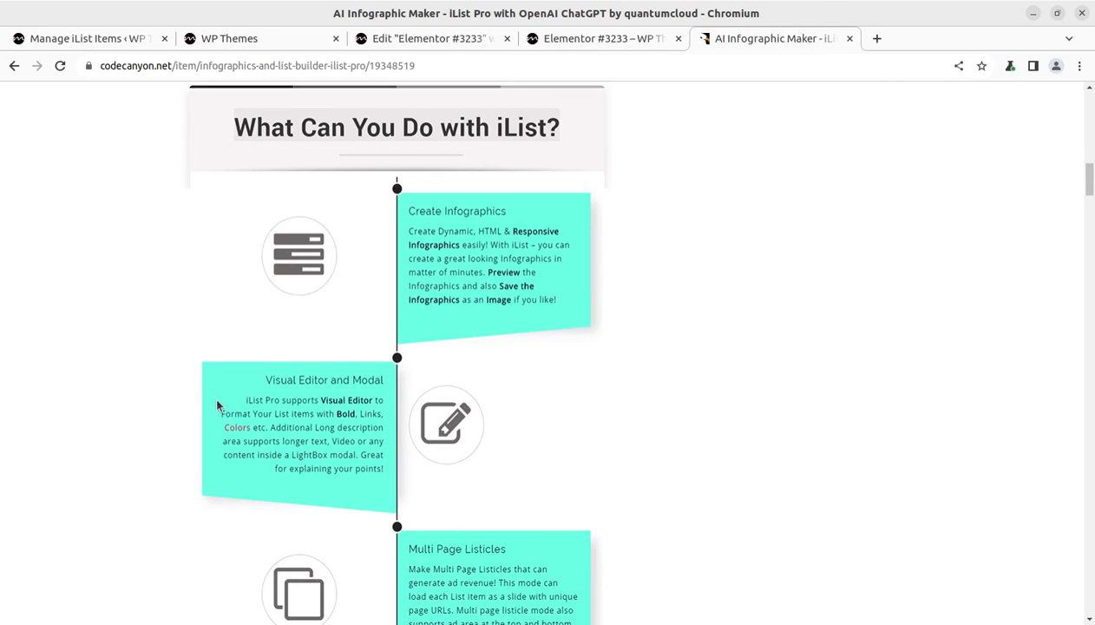
scroll(218, 406, down, 4)
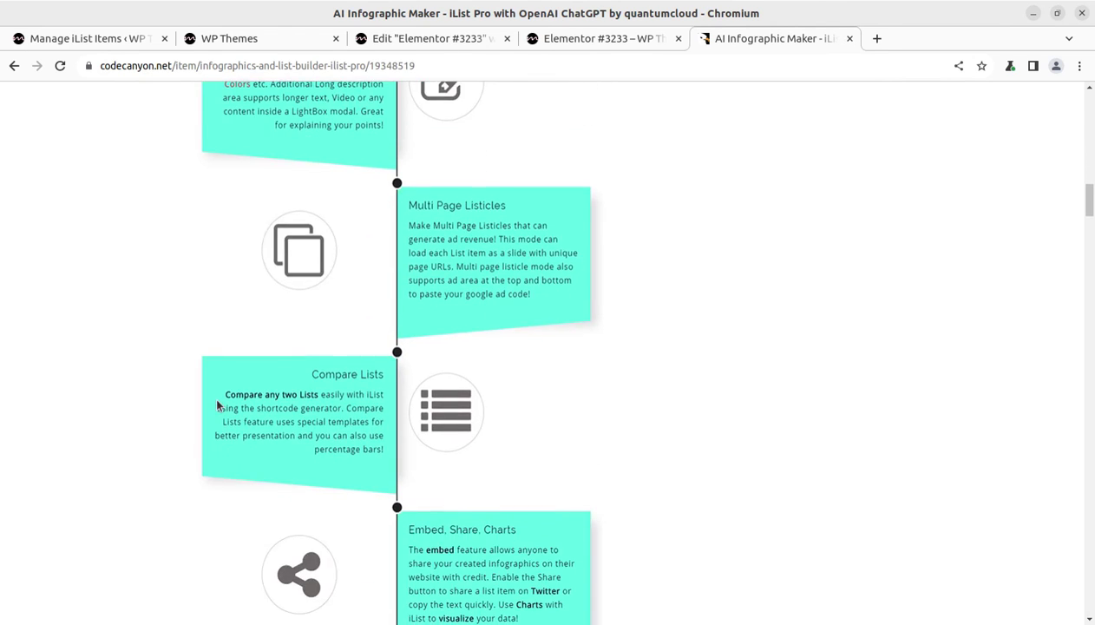
scroll(218, 405, down, 3)
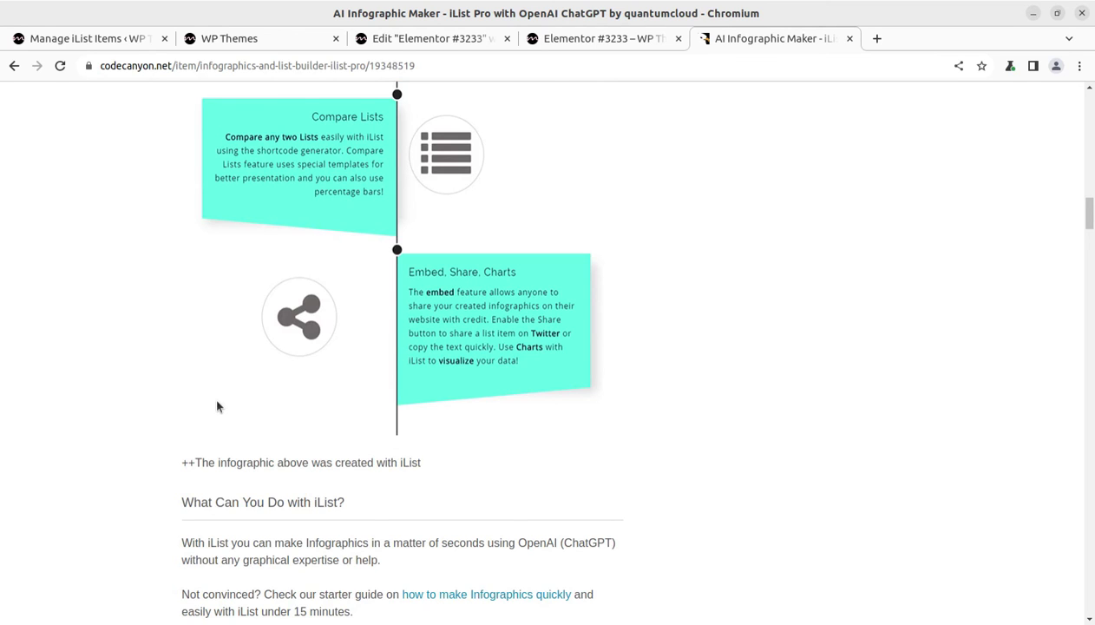
scroll(217, 406, down, 1)
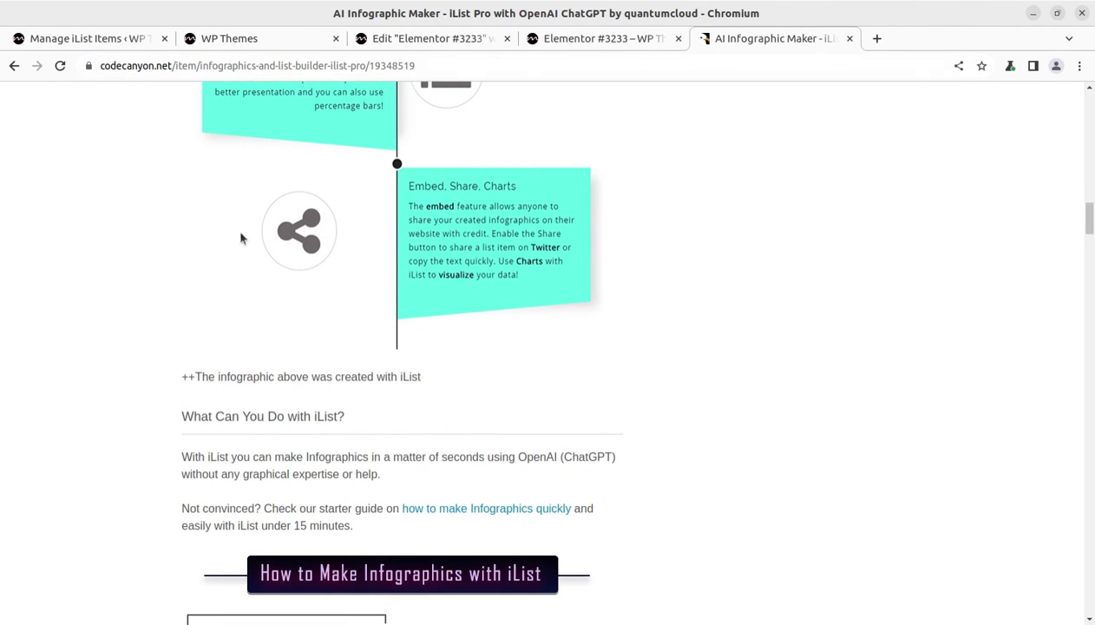
scroll(239, 291, down, 3)
scroll(224, 297, down, 1)
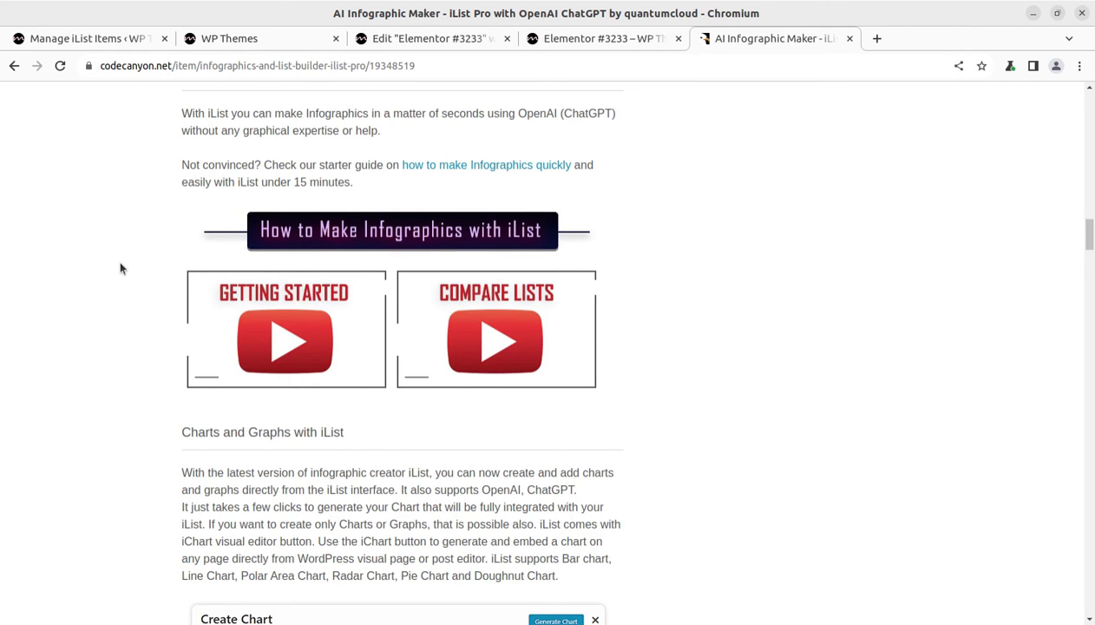
scroll(121, 268, down, 10)
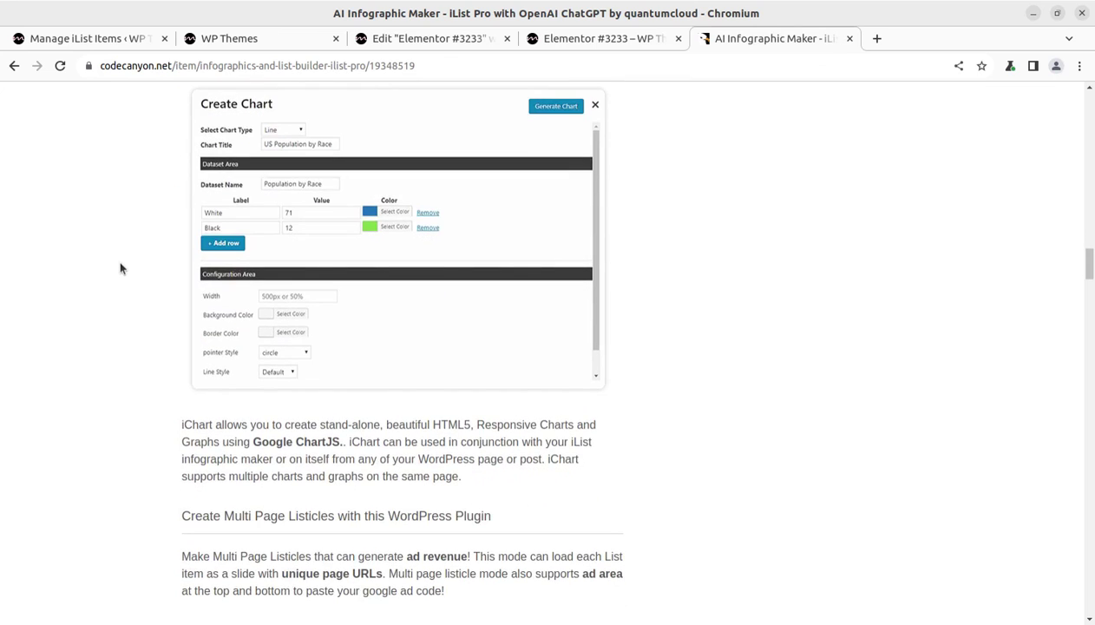
scroll(120, 268, down, 2)
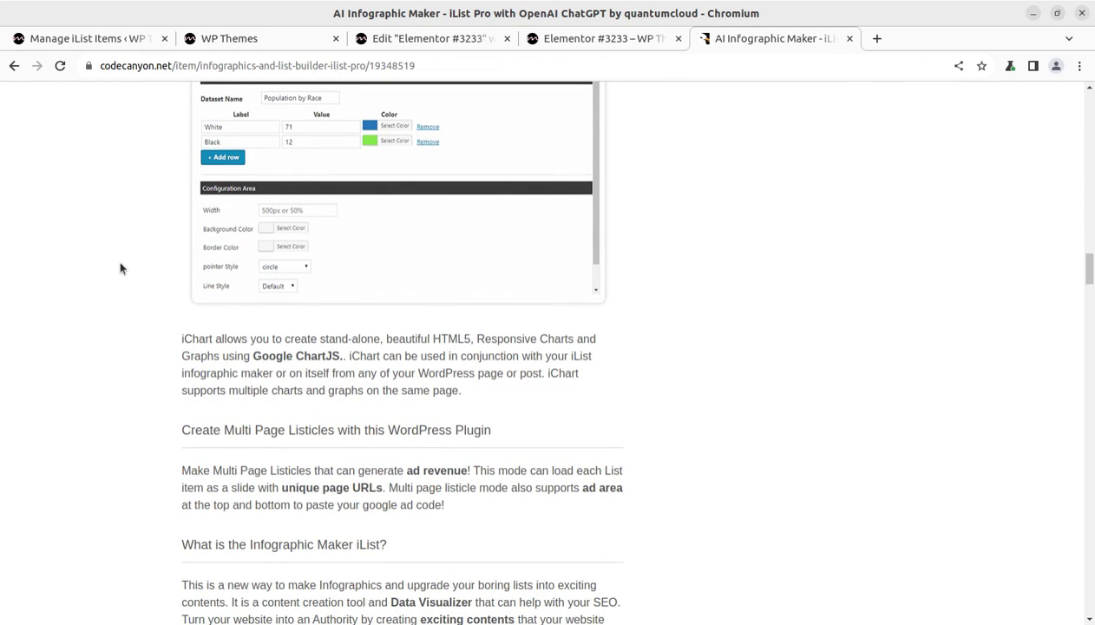
scroll(177, 341, down, 4)
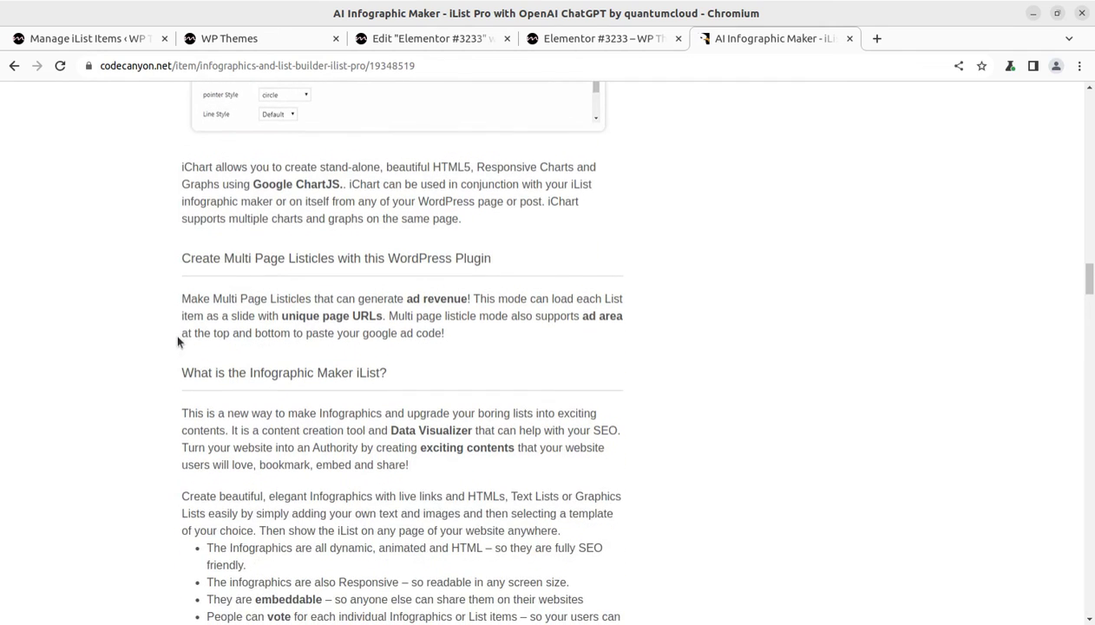
scroll(177, 341, down, 4)
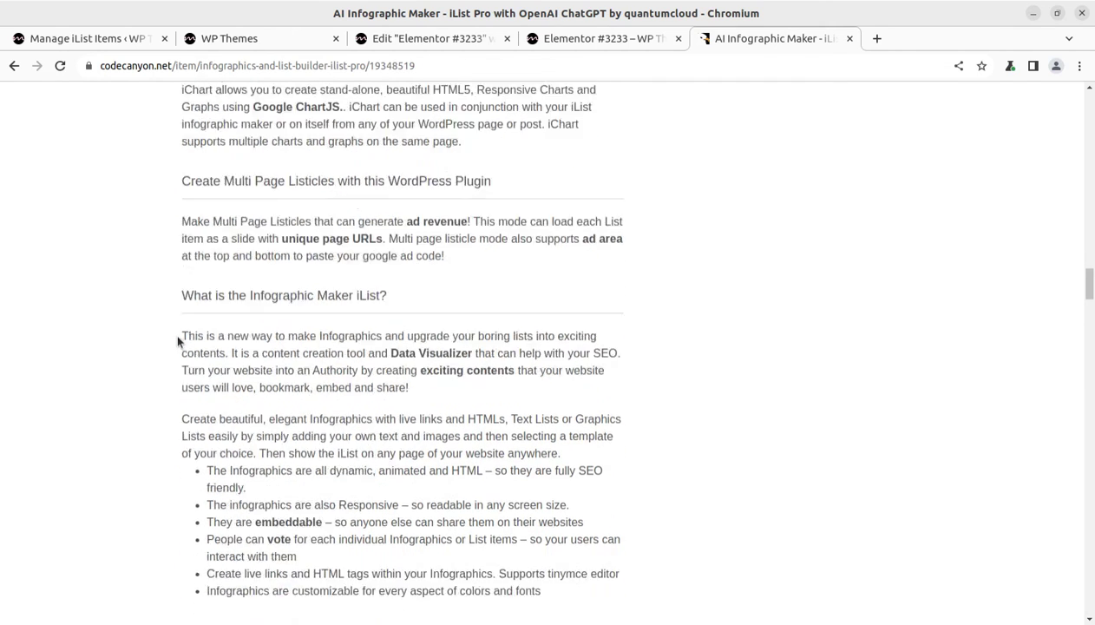